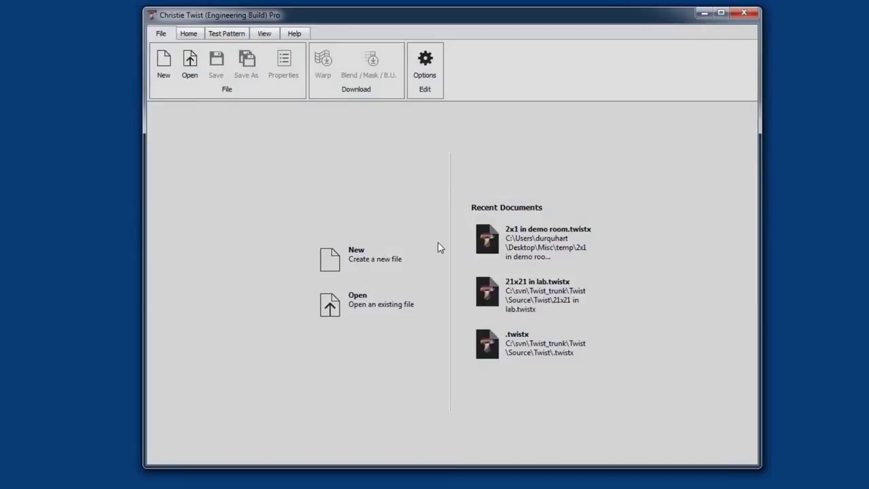
# Start a new configuration with both SP-WU projectors chosen, and show the manual IP entry with port 3002.
pyautogui.click(389, 272)
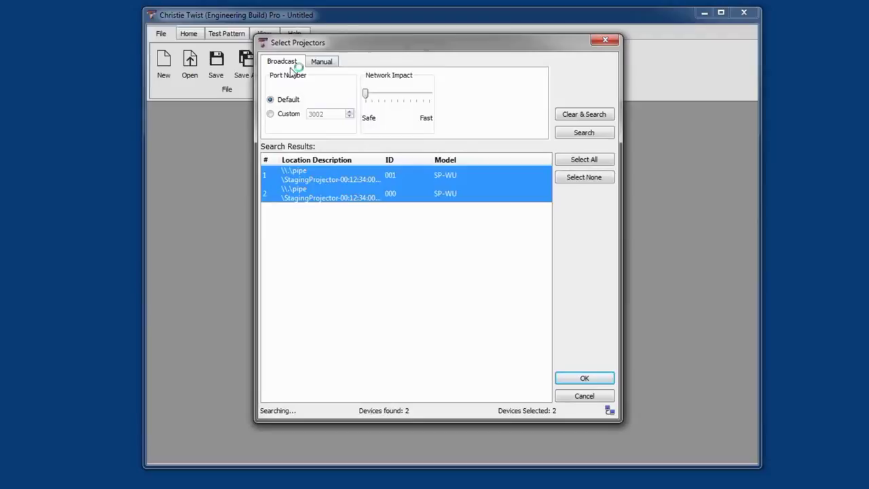
pyautogui.click(328, 64)
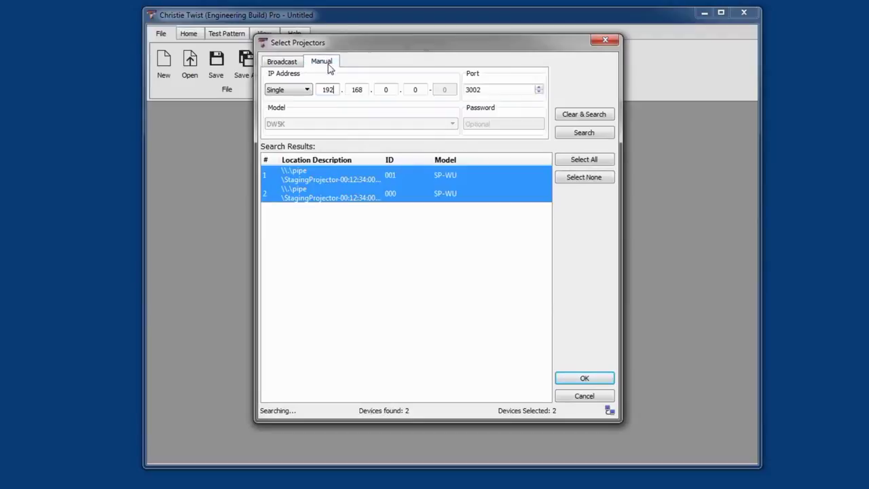
pyautogui.click(483, 89)
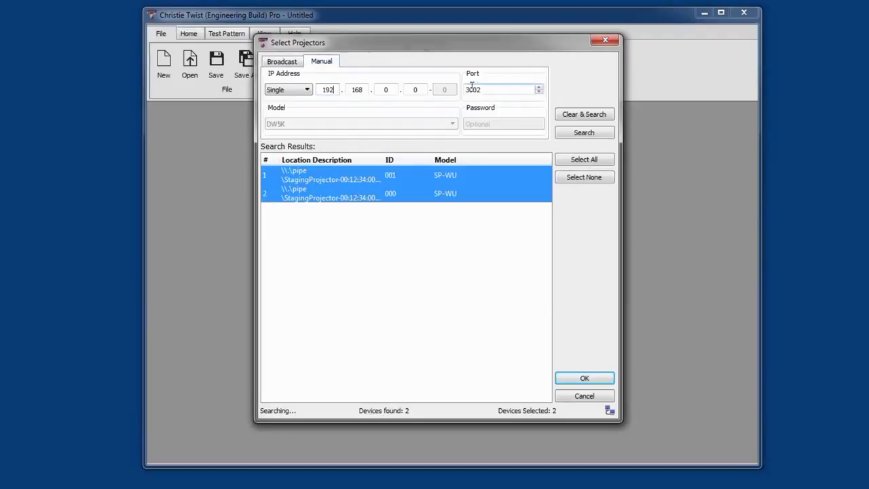
# Accept both projectors, name the warp/blend file TwistDemo, and finish setup with 5x5 grids.
pyautogui.click(578, 380)
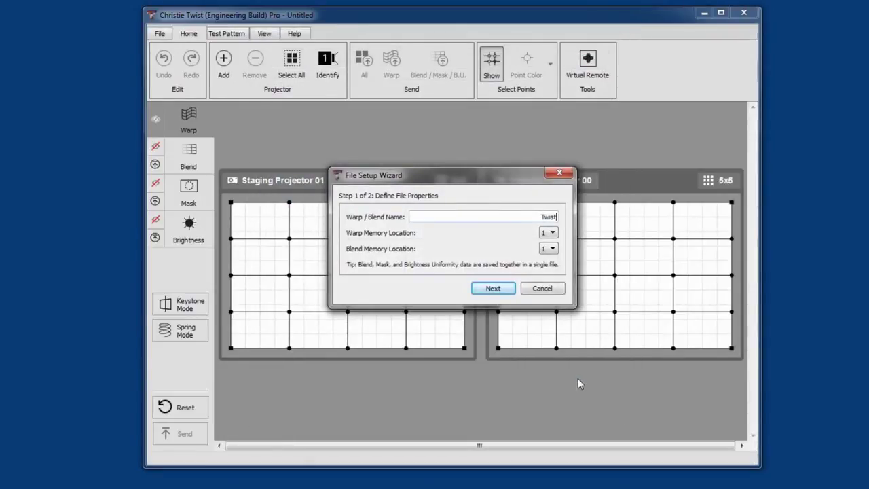
pyautogui.write('TwistDemo')
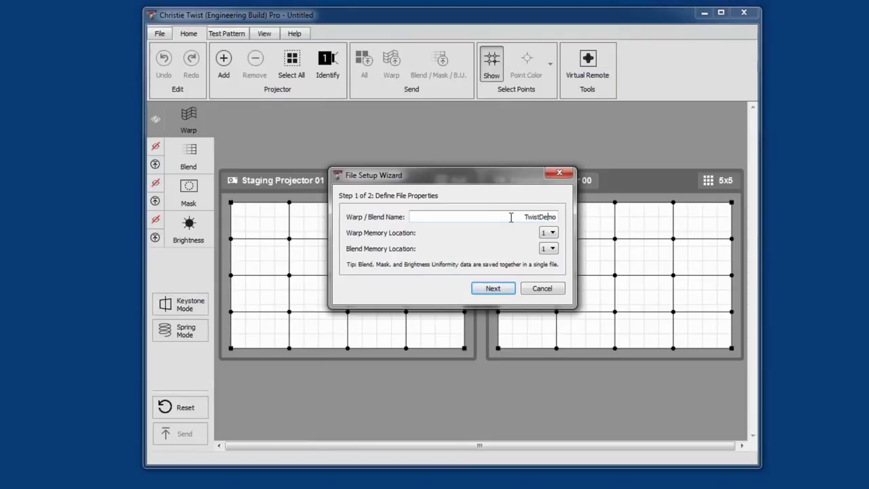
pyautogui.press('Left')
pyautogui.press('Left')
pyautogui.click(514, 292)
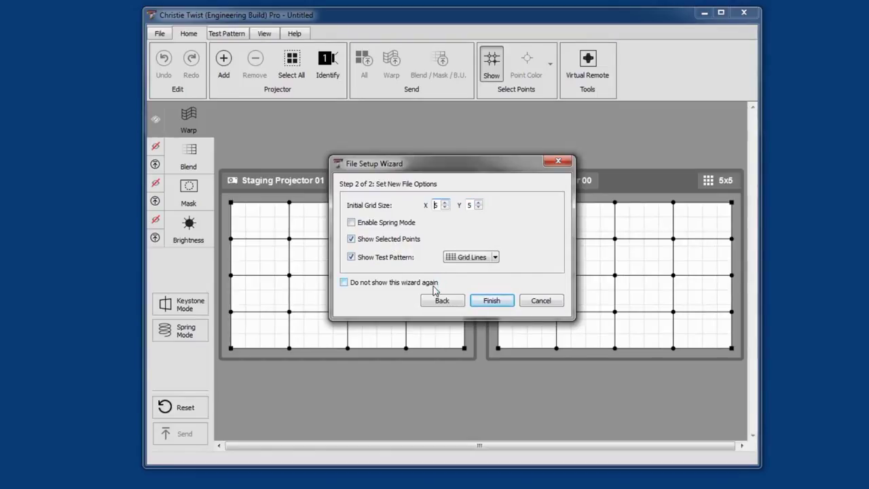
pyautogui.click(493, 302)
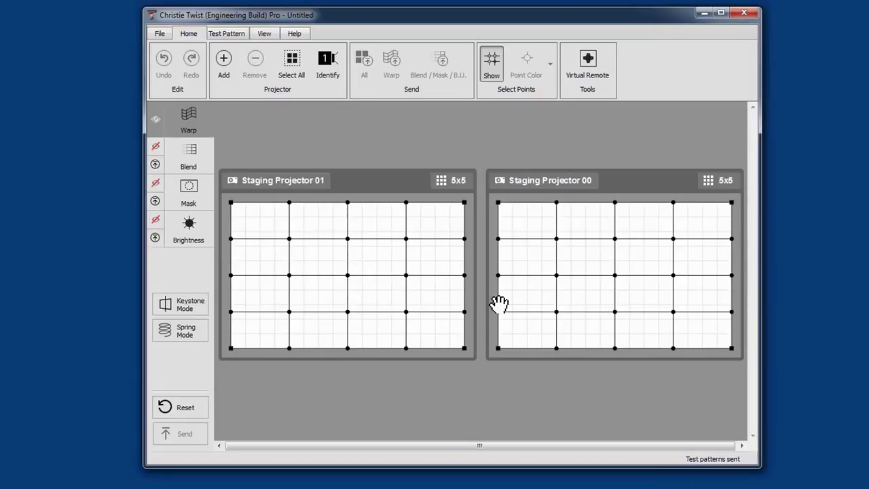
# Maximize the window, zoom in on both projector panels, and select Staging Projector 01.
pyautogui.click(720, 14)
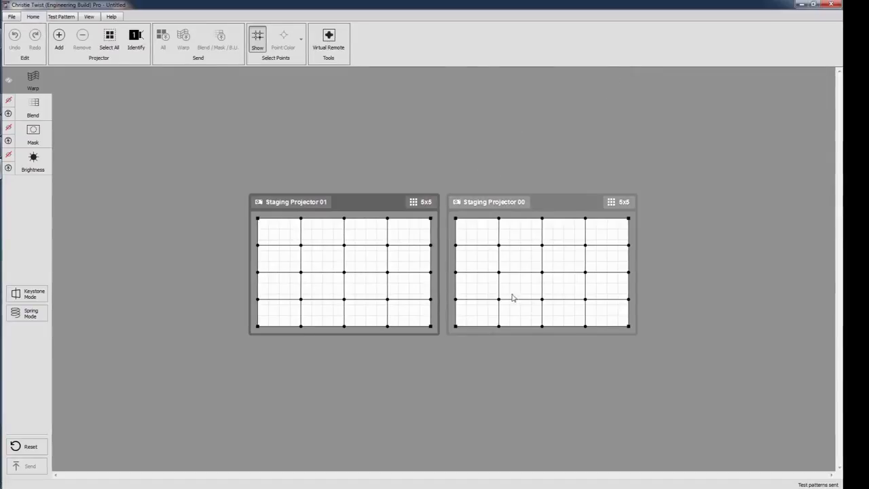
pyautogui.scroll(1, 413, 178)
pyautogui.scroll(2, 413, 178)
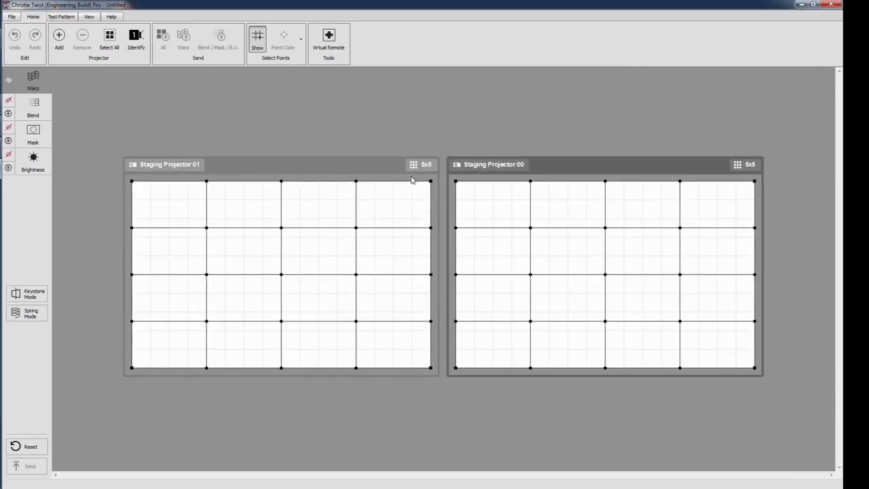
pyautogui.click(412, 179)
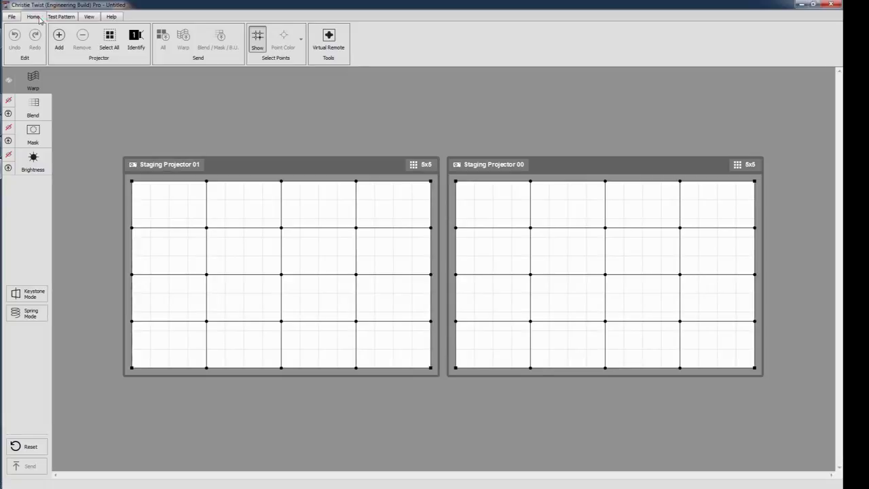
# With projector IDs shown, move Staging Projector 00's panel to the left of Staging Projector 01.
pyautogui.click(132, 41)
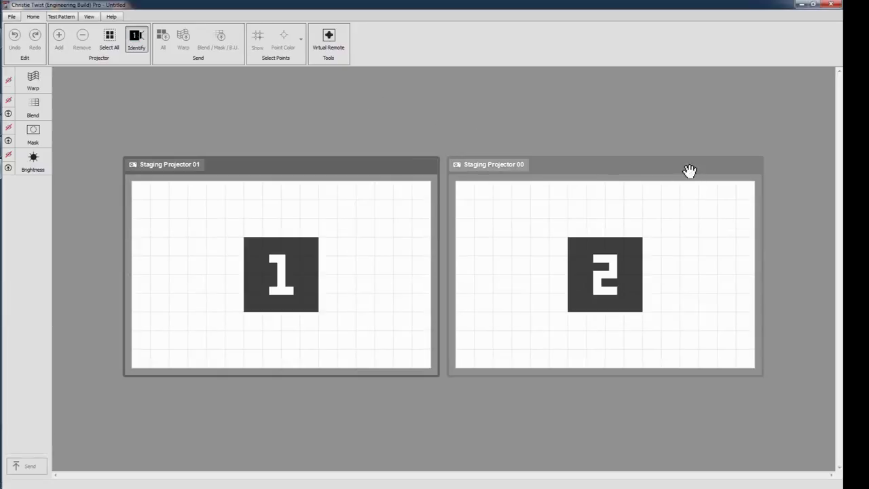
pyautogui.moveTo(689, 170); pyautogui.dragTo(57, 174)
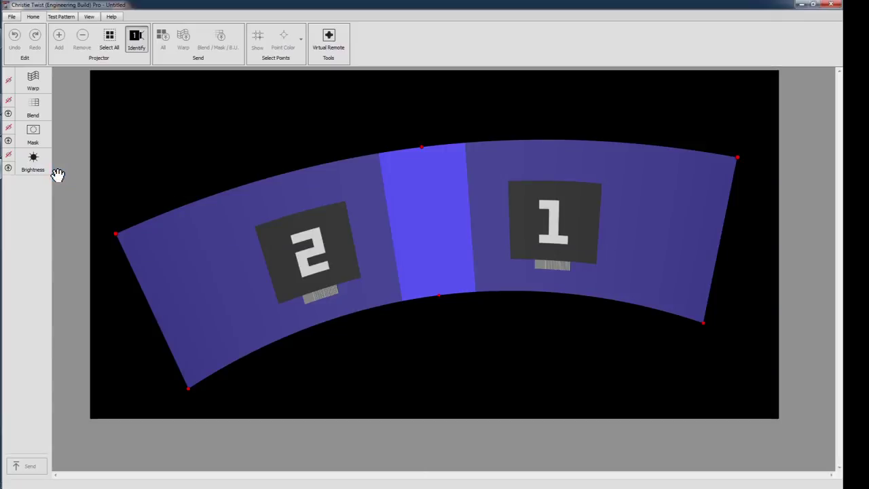
pyautogui.click(135, 40)
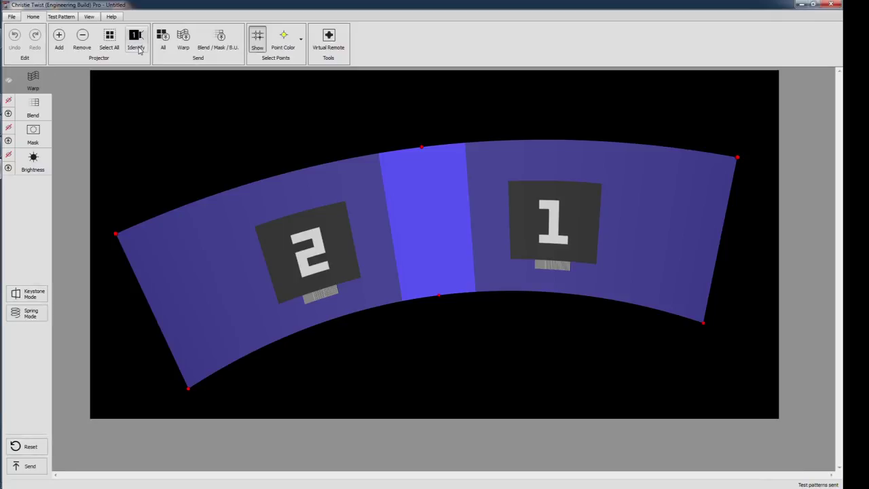
pyautogui.click(139, 50)
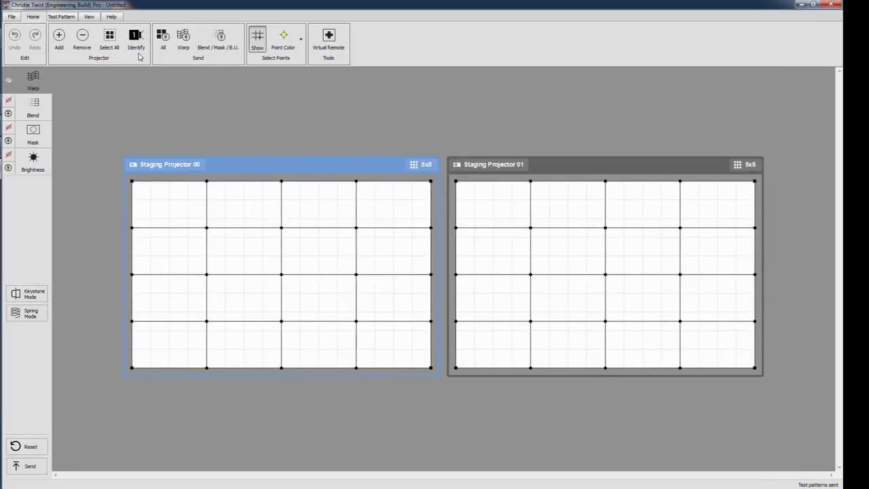
# Change Staging Projector 00's name to 'Left Projector' in its properties.
pyautogui.doubleClick(166, 171)
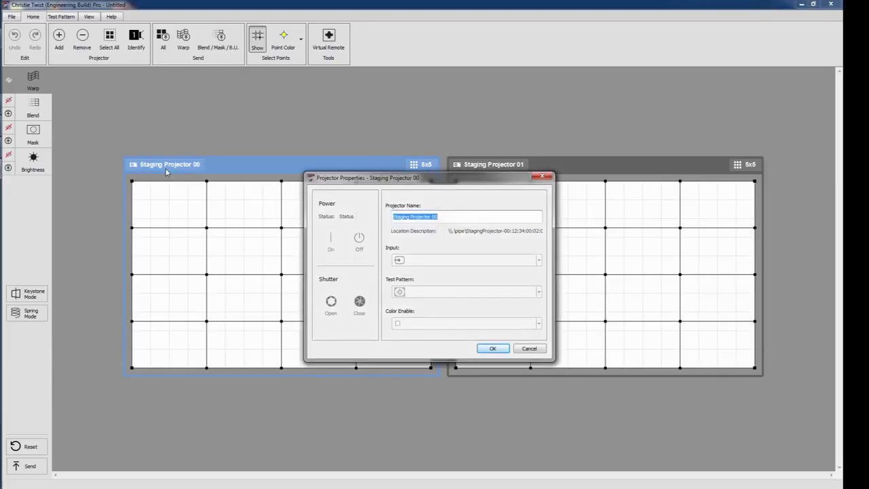
pyautogui.write('Left Pr')
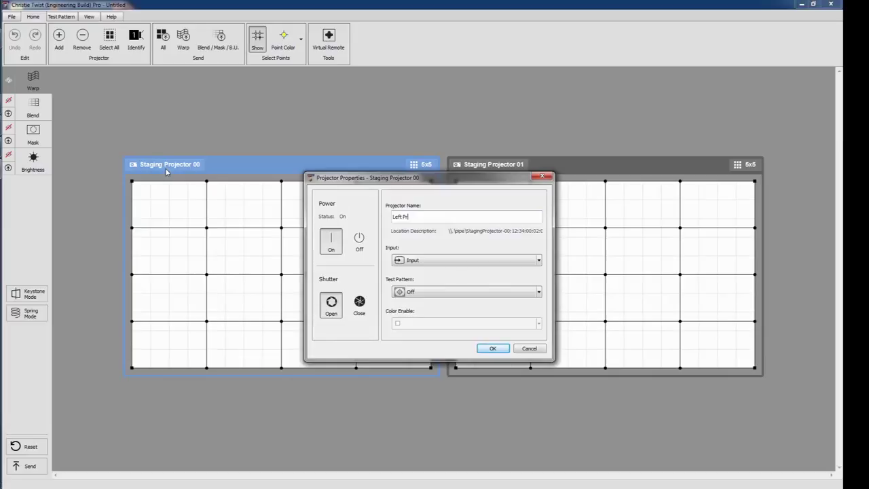
pyautogui.write('ojector')
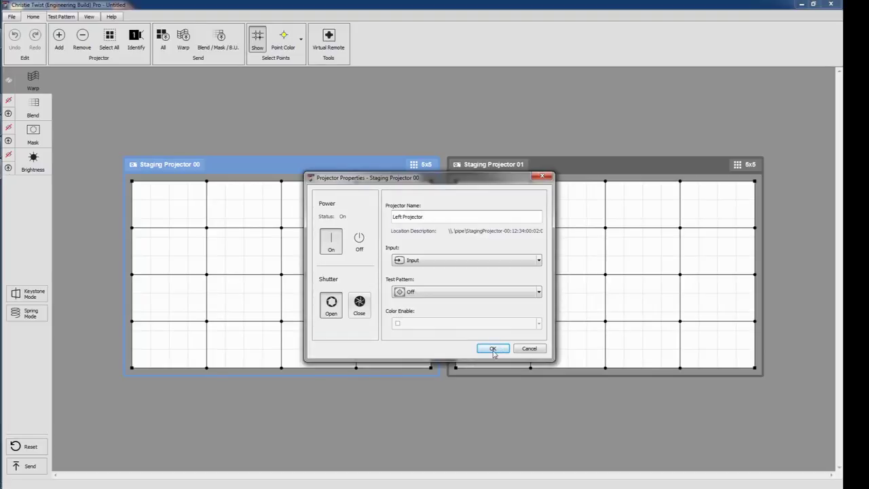
pyautogui.click(493, 349)
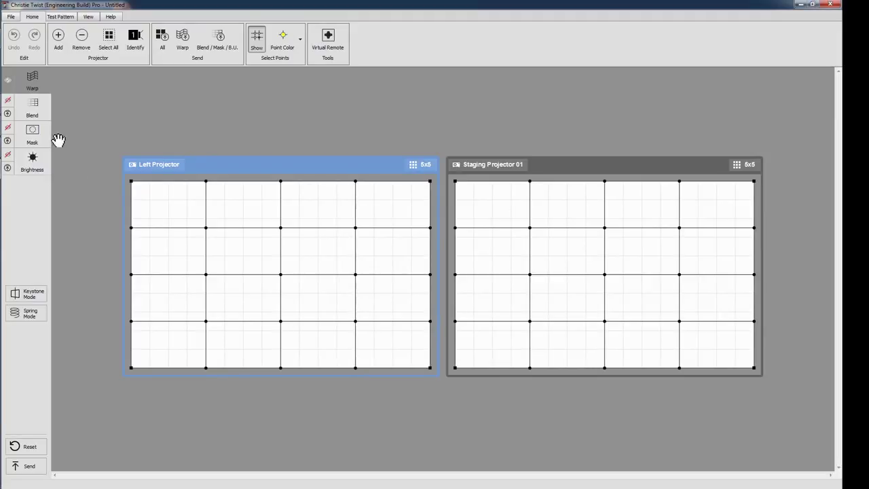
# Show the Blend, Mask and Brightness layers, then select a warp point on the Left Projector grid.
pyautogui.click(8, 100)
pyautogui.click(8, 127)
pyautogui.click(8, 155)
pyautogui.click(206, 228)
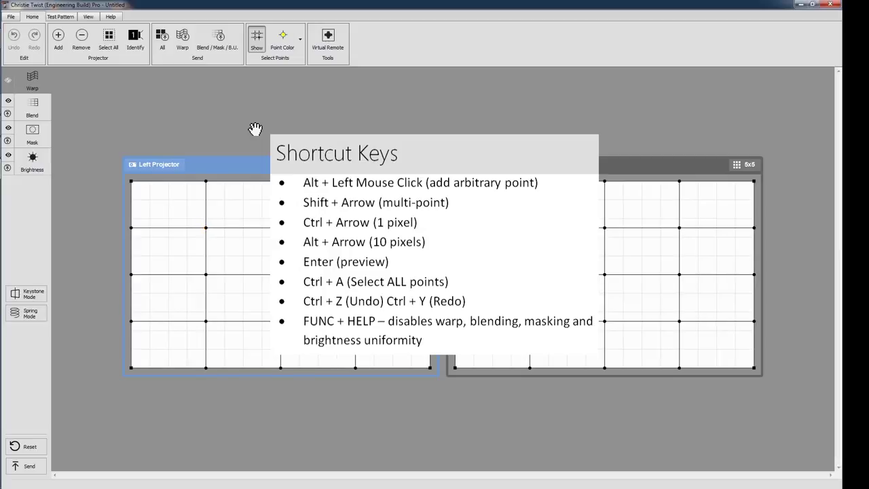
# Nudge the Left Projector's centre point down and pull its top-middle point down.
pyautogui.hotkey('ctrl', 'Right')
pyautogui.hotkey('ctrl', 'Up')
pyautogui.hotkey('ctrl', 'Up')
pyautogui.hotkey('ctrl', 'Up')
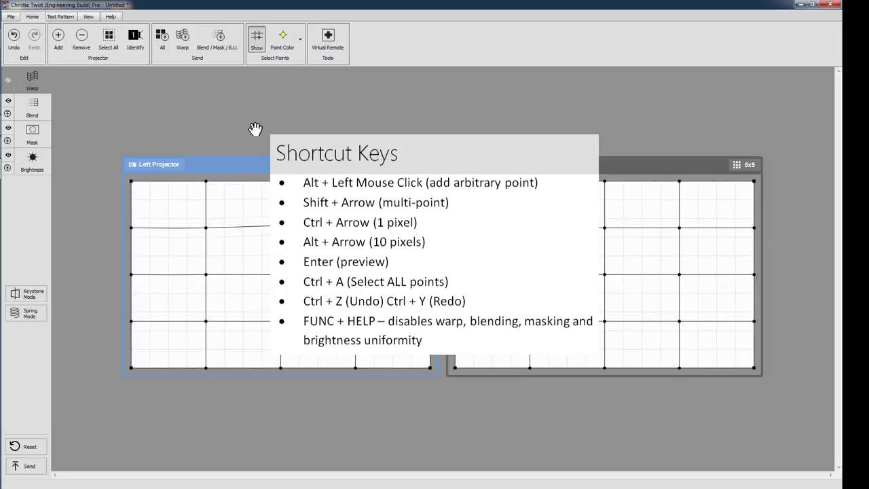
pyautogui.hotkey('ctrl', 'Down')
pyautogui.hotkey('ctrl', 'Down')
pyautogui.hotkey('ctrl', 'Down')
pyautogui.hotkey('ctrl', 'Down')
pyautogui.hotkey('ctrl', 'Down')
pyautogui.hotkey('ctrl', 'Down')
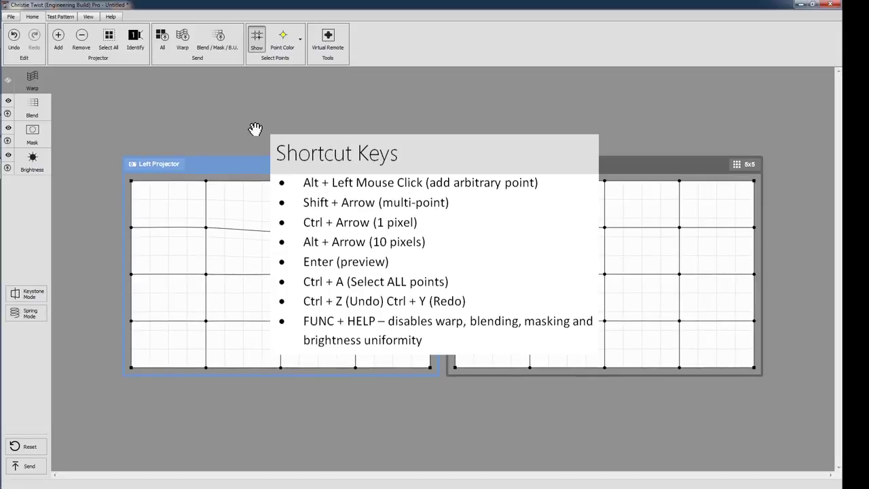
pyautogui.hotkey('ctrl', 'Down')
pyautogui.hotkey('ctrl', 'Down')
pyautogui.hotkey('ctrl', 'Down')
pyautogui.hotkey('ctrl', 'Down')
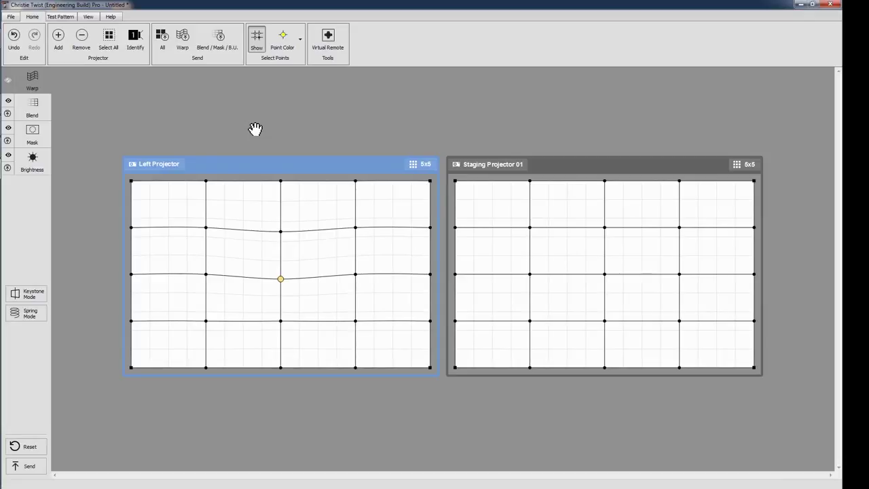
pyautogui.press('Up')
pyautogui.press('Up')
pyautogui.press('Down')
pyautogui.press('Down')
pyautogui.press('Down')
pyautogui.press('Down')
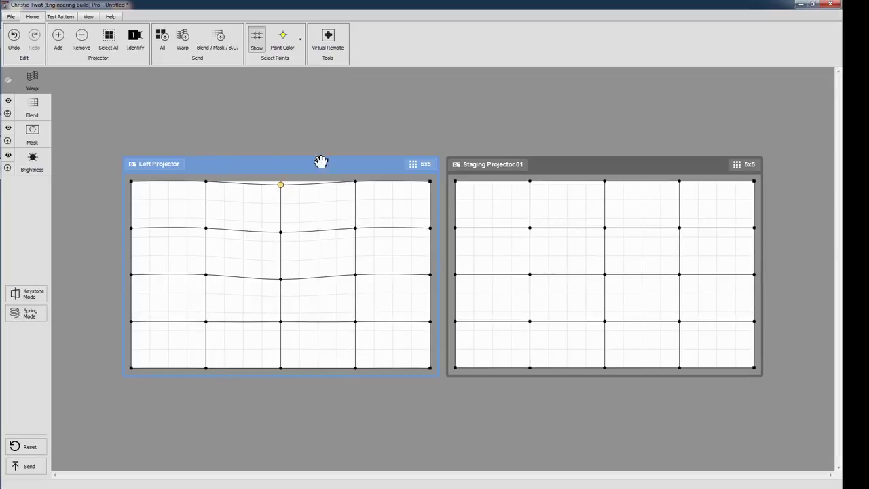
pyautogui.click(425, 164)
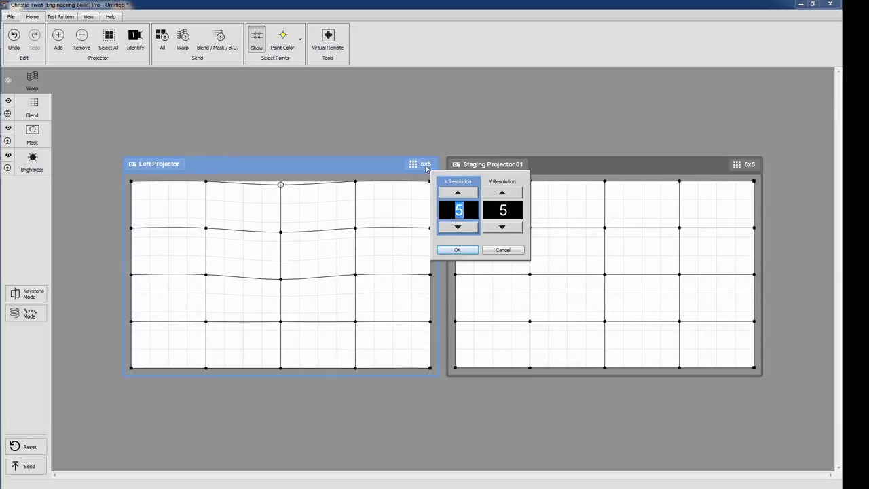
# Close the grid resolution dialog and add a warp point in the Left Projector's upper-right cell.
pyautogui.click(360, 169)
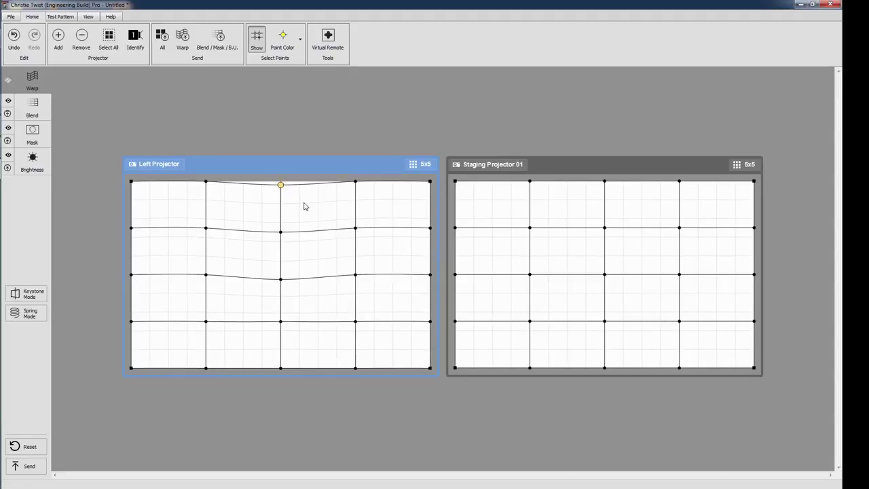
pyautogui.rightClick(389, 207)
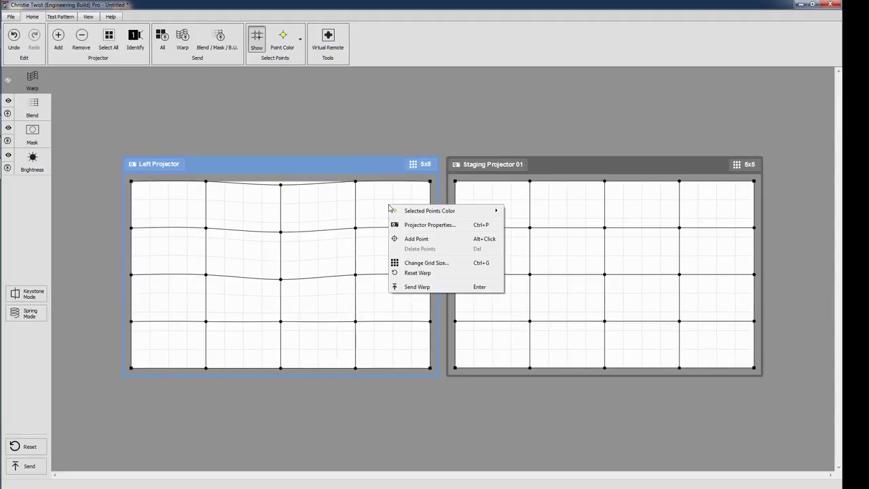
pyautogui.click(416, 239)
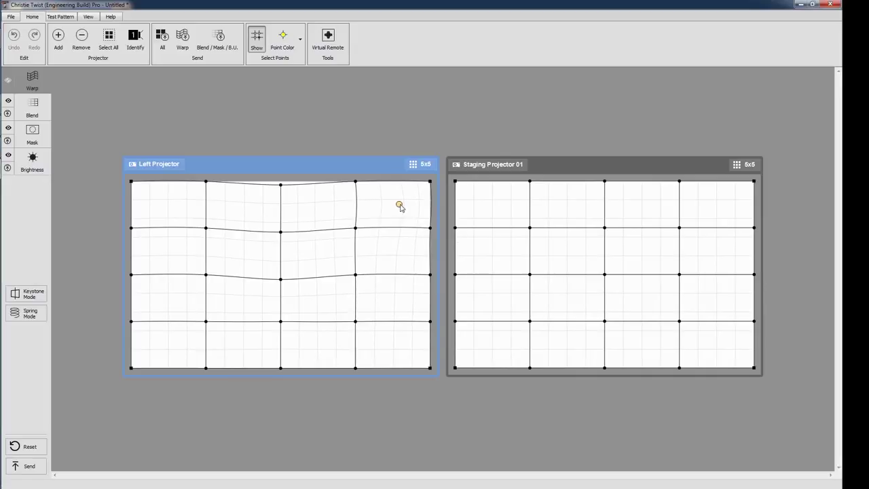
pyautogui.click(397, 204)
pyautogui.click(349, 134)
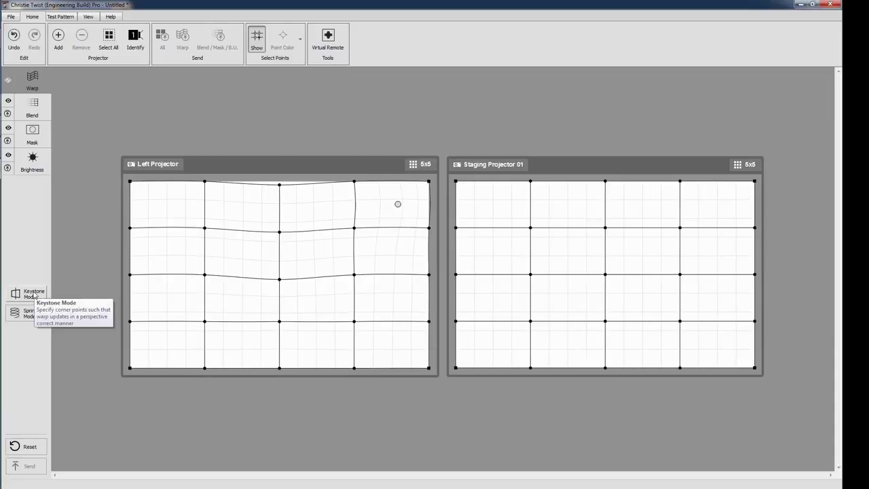
# Try Spring Mode on the Left Projector's left column, undo it, and turn Spring Mode off.
pyautogui.click(30, 313)
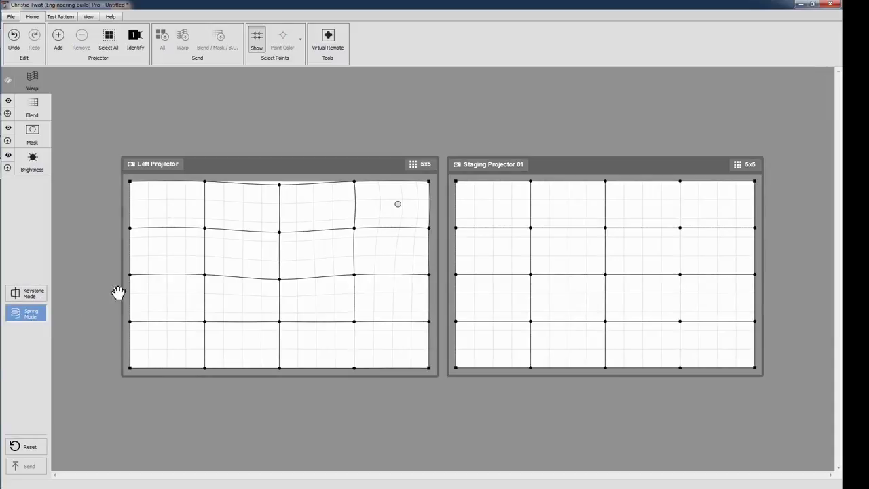
pyautogui.moveTo(130, 275)
pyautogui.mouseDown()
pyautogui.moveTo(167, 270)
pyautogui.moveTo(139, 270)
pyautogui.mouseUp()
pyautogui.hotkey('ctrl', 'z')
pyautogui.click(93, 306)
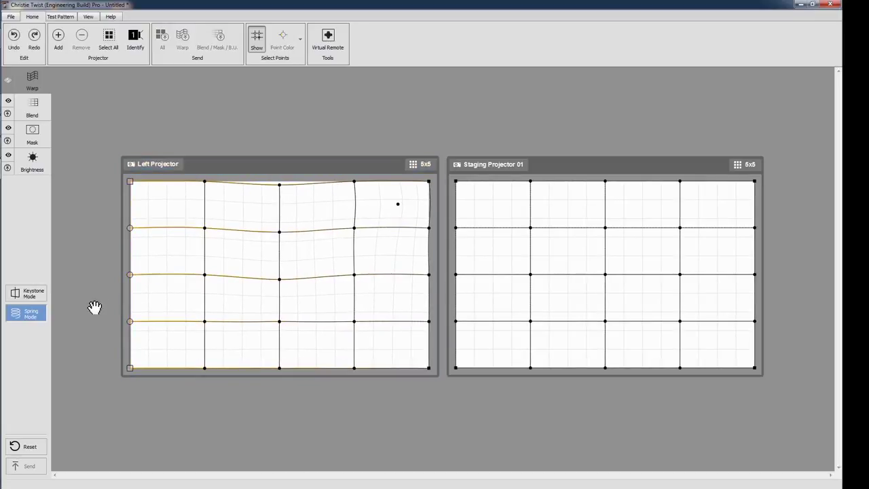
pyautogui.click(31, 311)
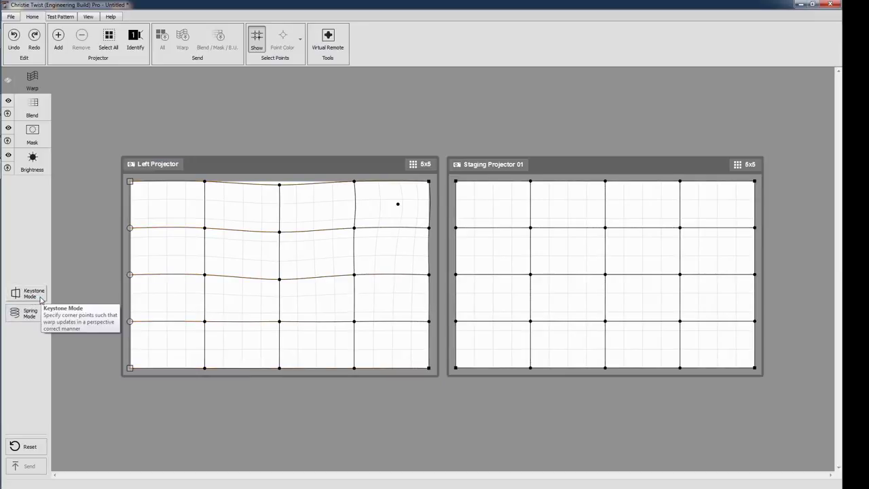
# In Keystone Mode, pull the Left Projector's top-left and top-right corners inward into a trapezoid.
pyautogui.click(31, 294)
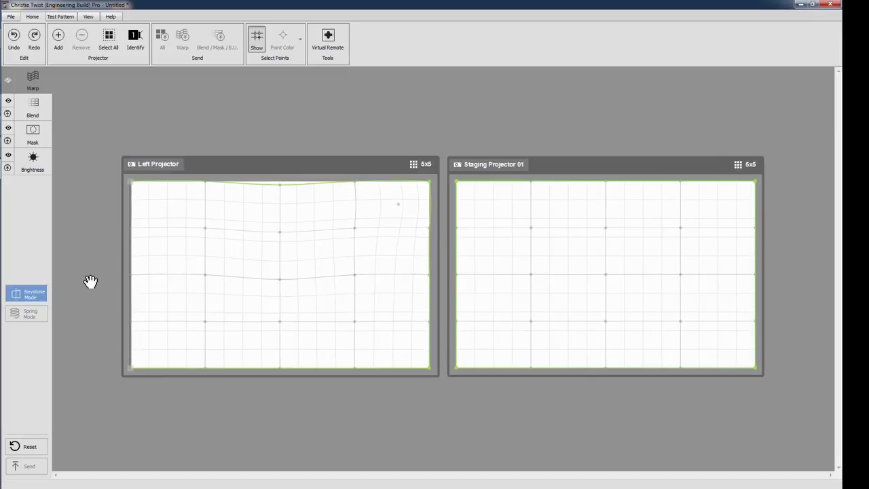
pyautogui.click(136, 218)
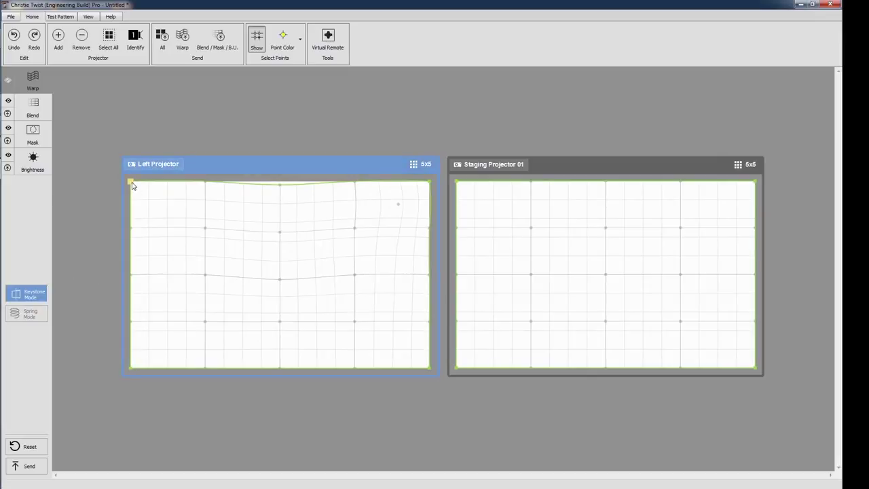
pyautogui.moveTo(131, 183); pyautogui.dragTo(167, 189)
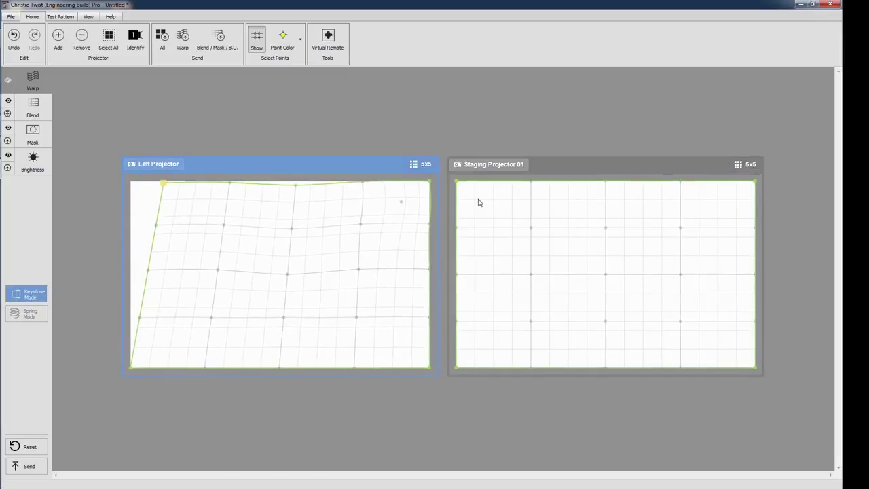
pyautogui.moveTo(428, 182); pyautogui.dragTo(391, 184)
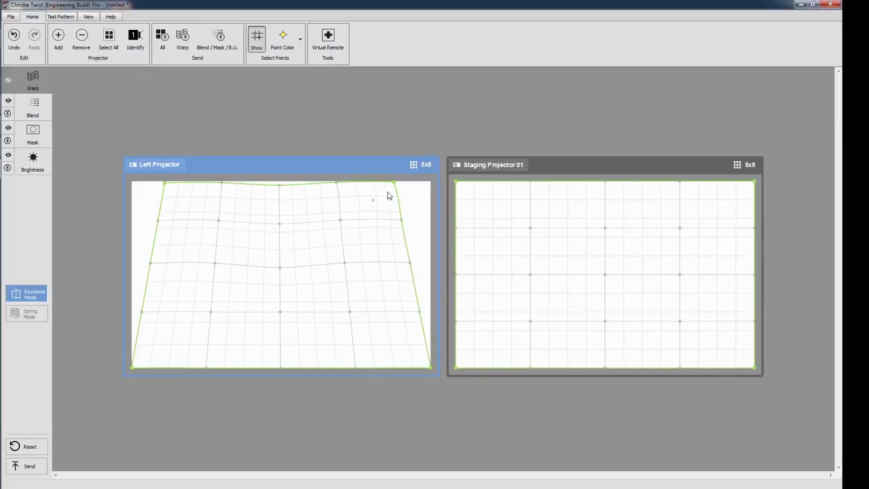
pyautogui.click(30, 297)
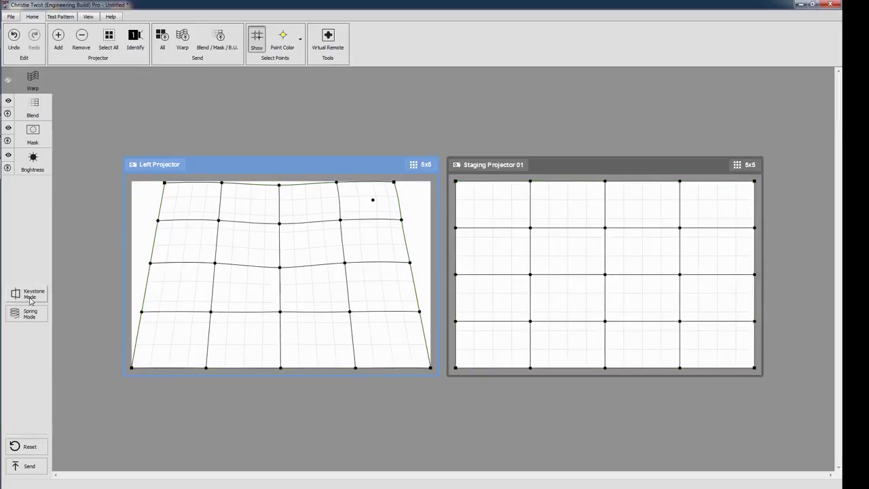
# In the Blend Mode Editor, change the blend mode from Wallpaper (Simple) to Manual.
pyautogui.click(33, 111)
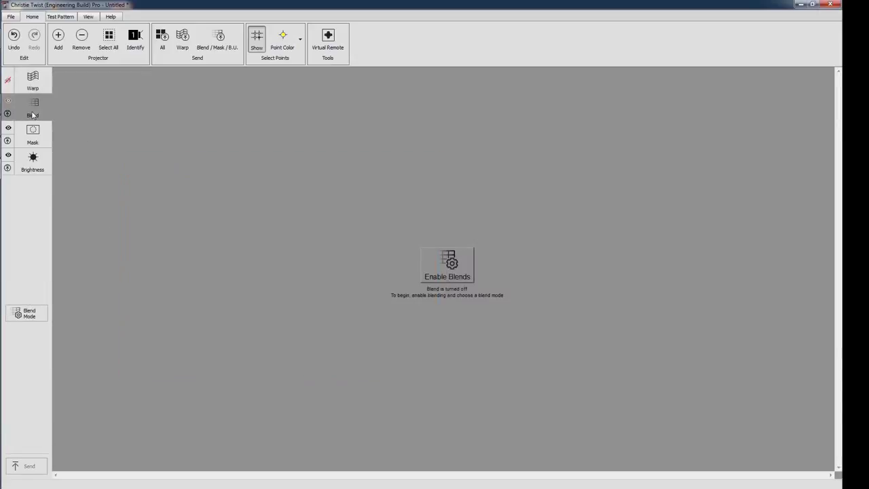
pyautogui.click(434, 264)
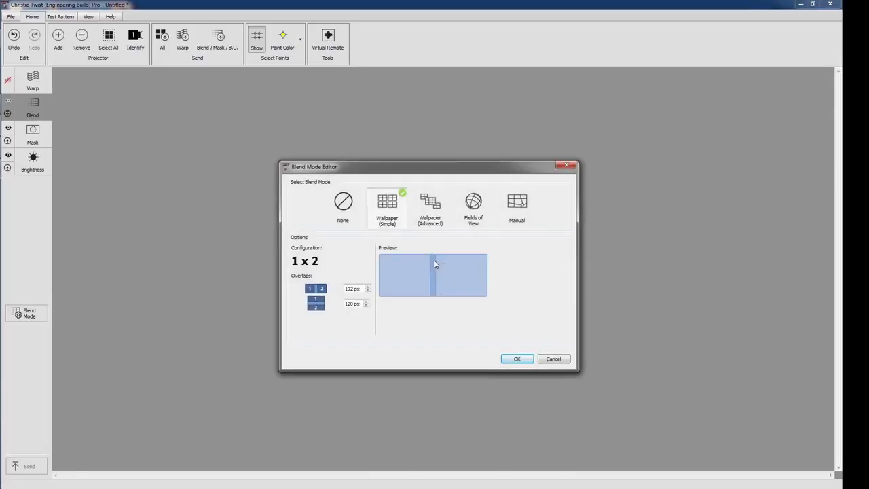
pyautogui.click(501, 220)
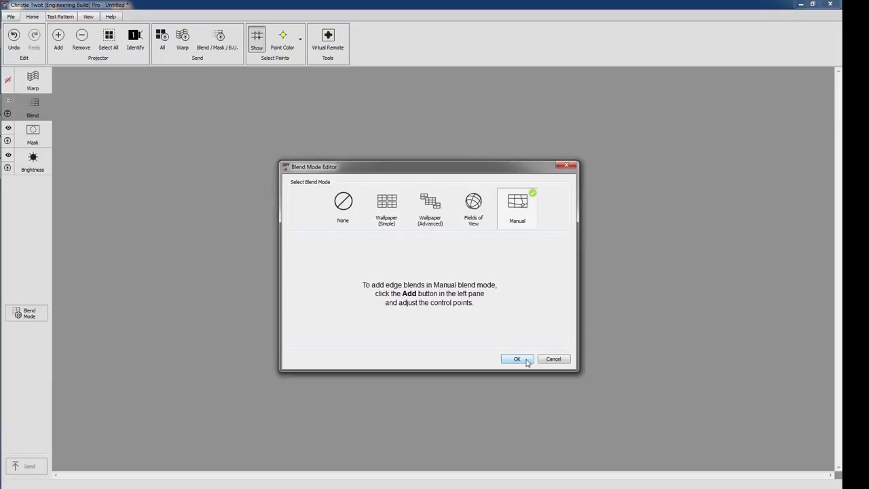
# Confirm Manual blend mode and add a right-edge blend on the Left Projector with a leftward-curved inner edge.
pyautogui.click(526, 360)
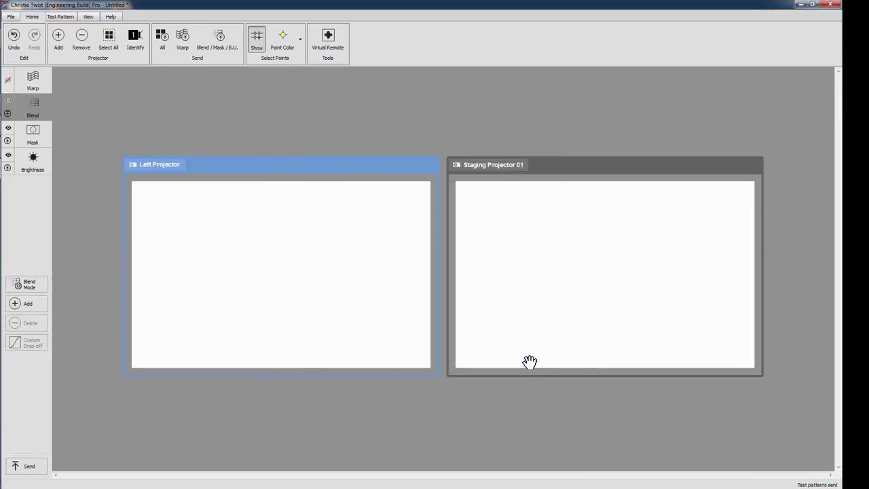
pyautogui.click(26, 303)
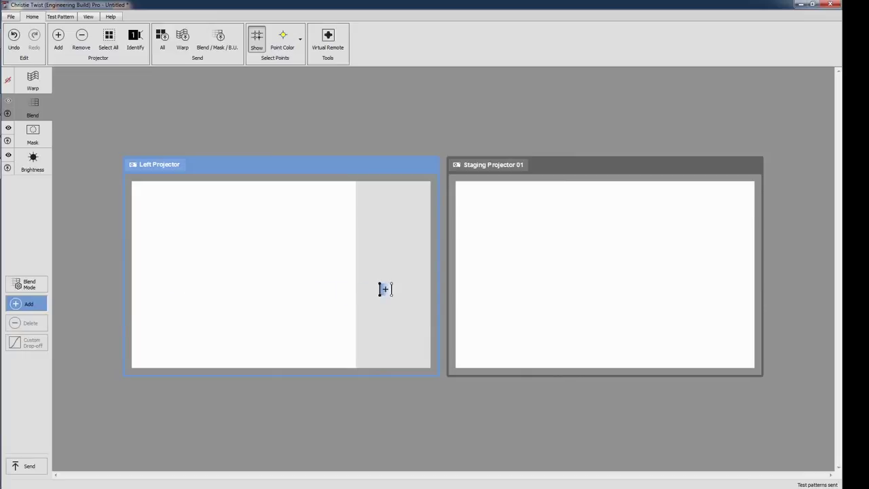
pyautogui.click(385, 289)
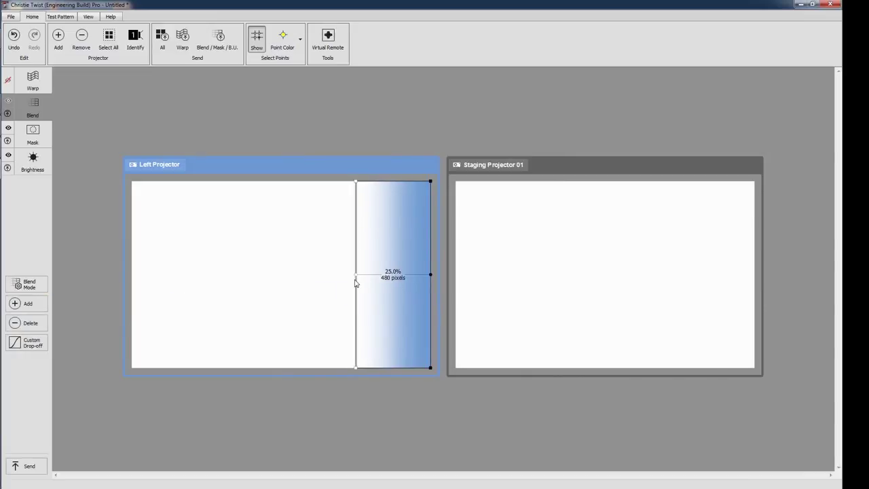
pyautogui.moveTo(355, 274); pyautogui.dragTo(338, 274)
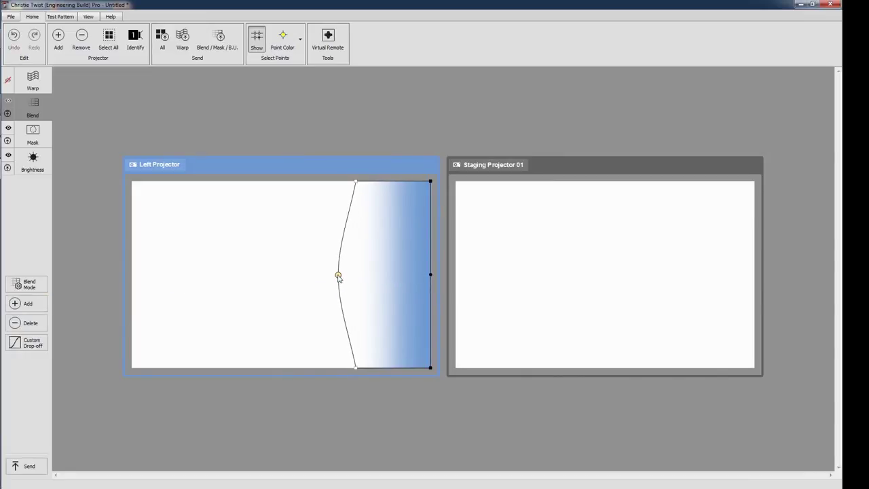
# Give the blend a custom drop-off with Shape 10 and Midpoint 6.
pyautogui.click(19, 344)
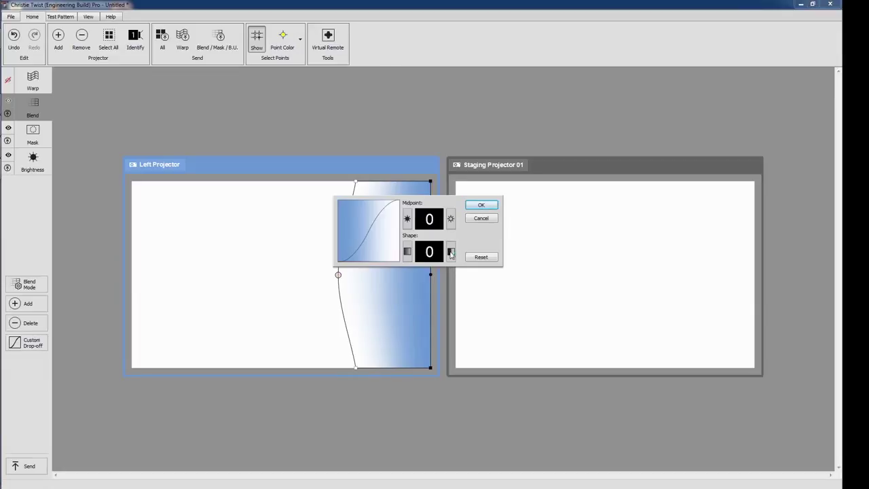
pyautogui.moveTo(451, 253); pyautogui.dragTo(450, 253)
pyautogui.moveTo(450, 219); pyautogui.dragTo(451, 219)
pyautogui.click(491, 207)
# Switch the blend mode to Wallpaper (Simple) and apply the 1 x 2 automatic blend.
pyautogui.click(30, 286)
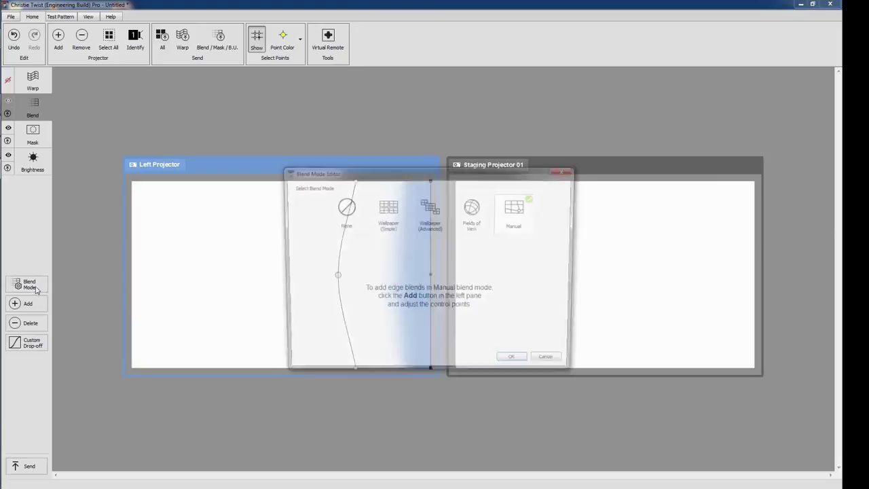
pyautogui.click(381, 224)
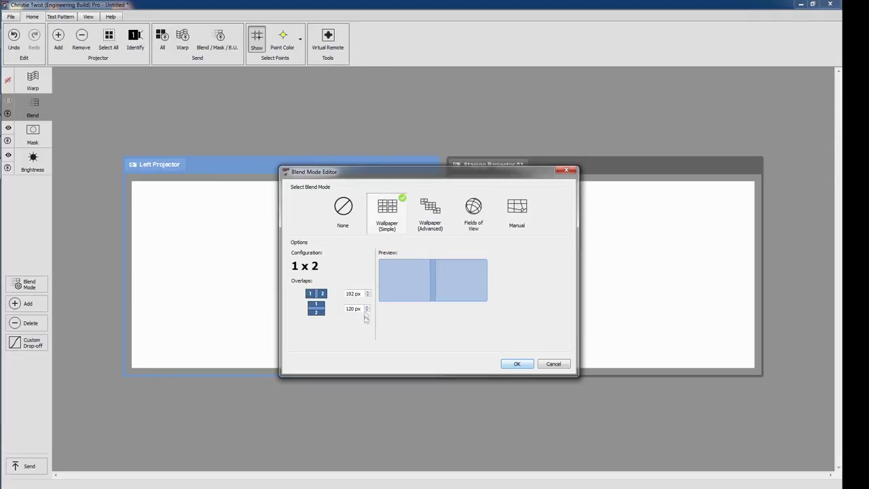
pyautogui.click(516, 364)
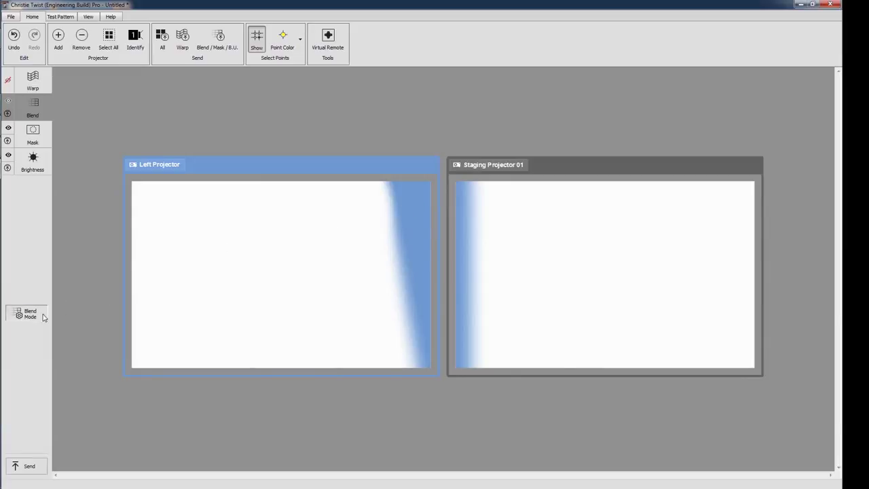
# Preview the Wallpaper (Advanced) and Fields of View blend modes, then cancel without changes.
pyautogui.click(41, 314)
pyautogui.click(437, 224)
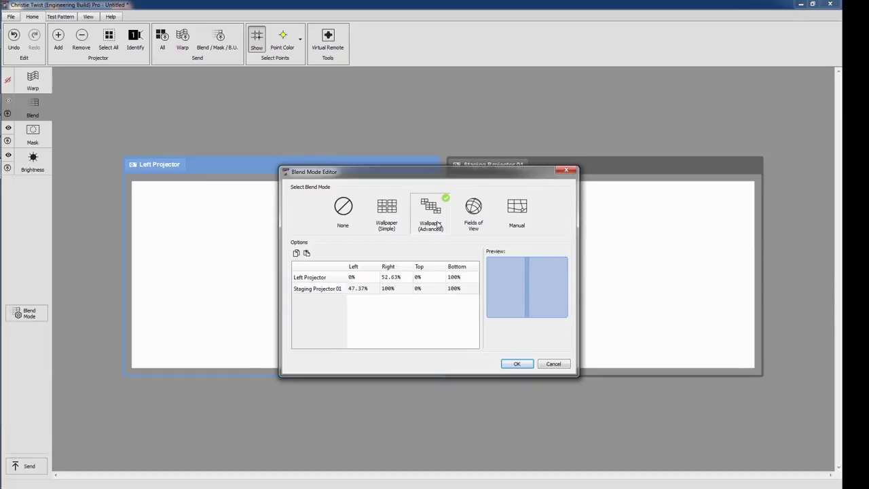
pyautogui.click(478, 227)
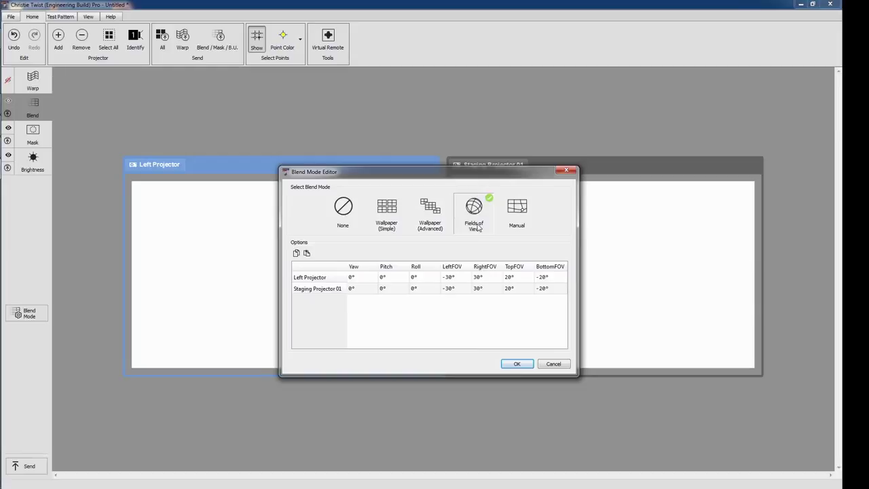
pyautogui.click(554, 365)
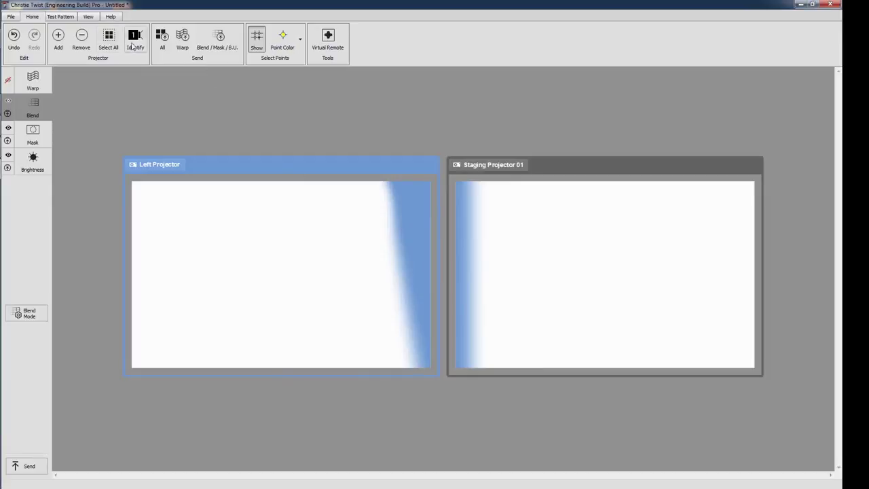
# Show the test pattern on both projectors with a Black fill colour, then enter mask editing.
pyautogui.click(60, 17)
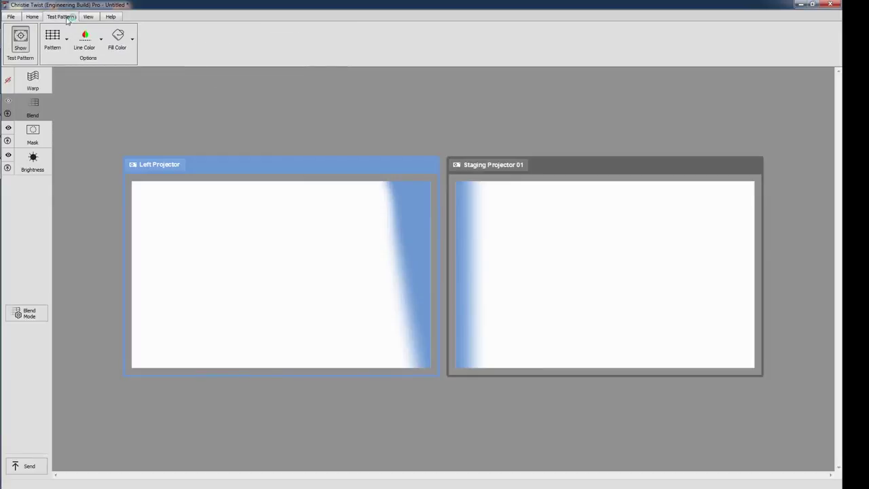
pyautogui.click(16, 44)
pyautogui.click(16, 44)
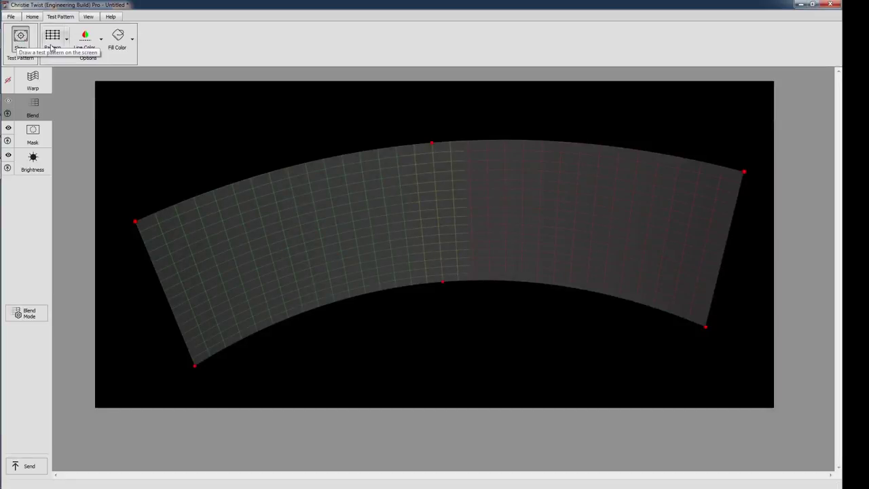
pyautogui.click(133, 42)
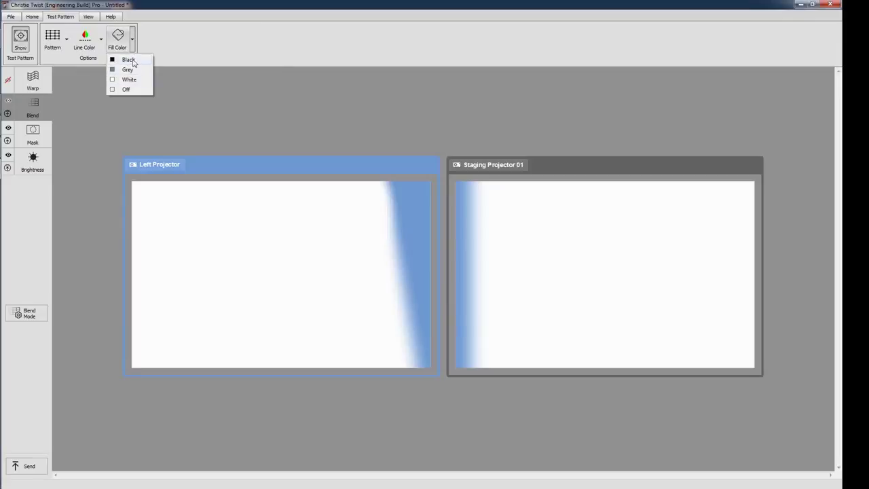
pyautogui.click(133, 63)
pyautogui.click(42, 141)
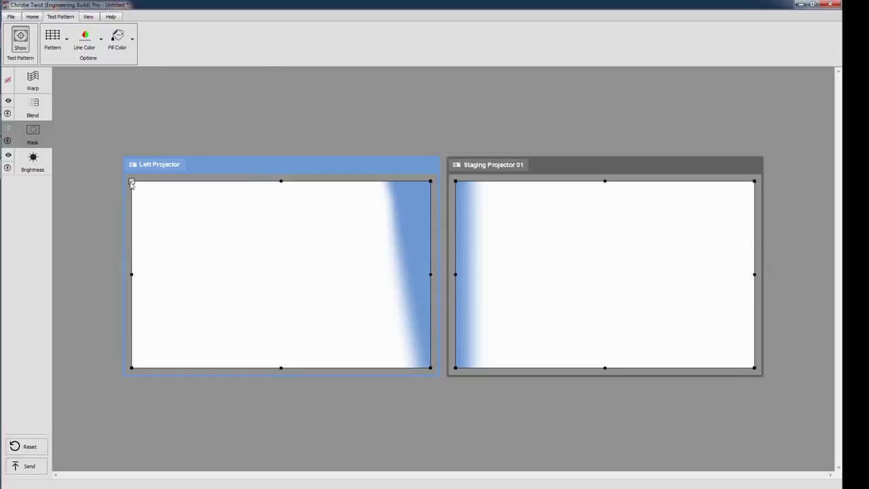
# Slant the Left Projector's mask top-left corner inward and delete the top-middle mask point.
pyautogui.moveTo(131, 181); pyautogui.dragTo(159, 200)
pyautogui.moveTo(281, 181); pyautogui.dragTo(281, 206)
pyautogui.rightClick(281, 208)
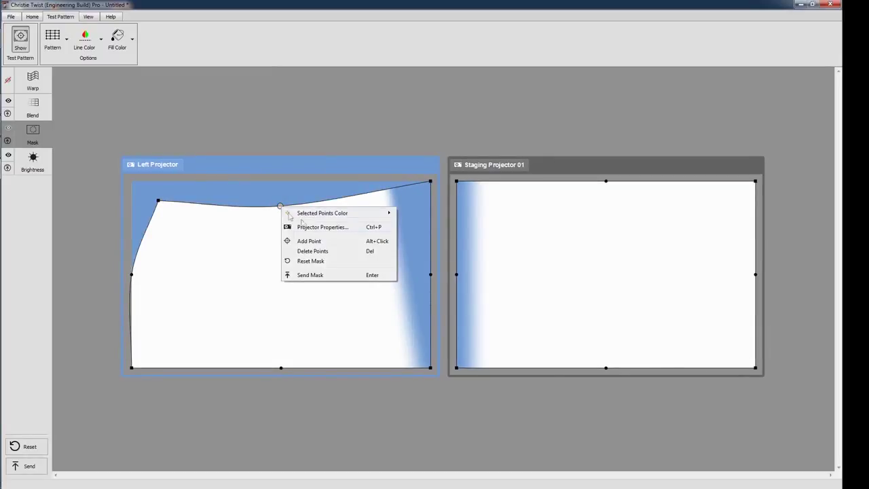
pyautogui.click(323, 251)
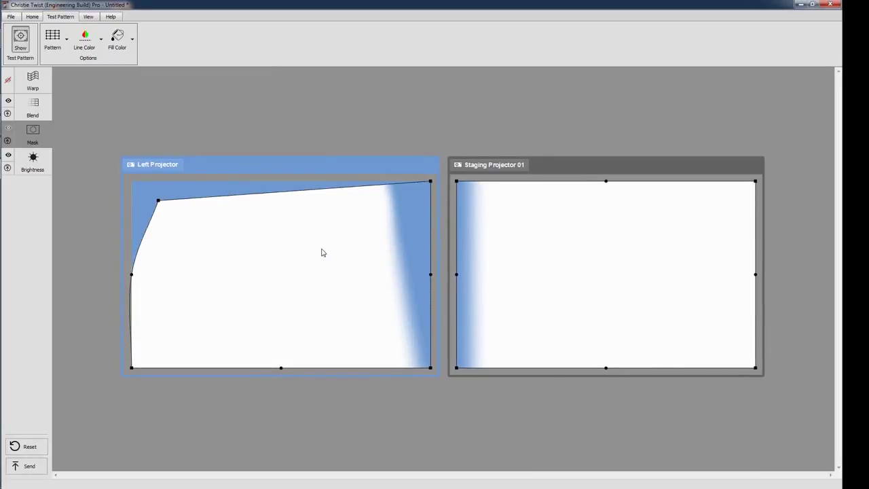
pyautogui.click(41, 170)
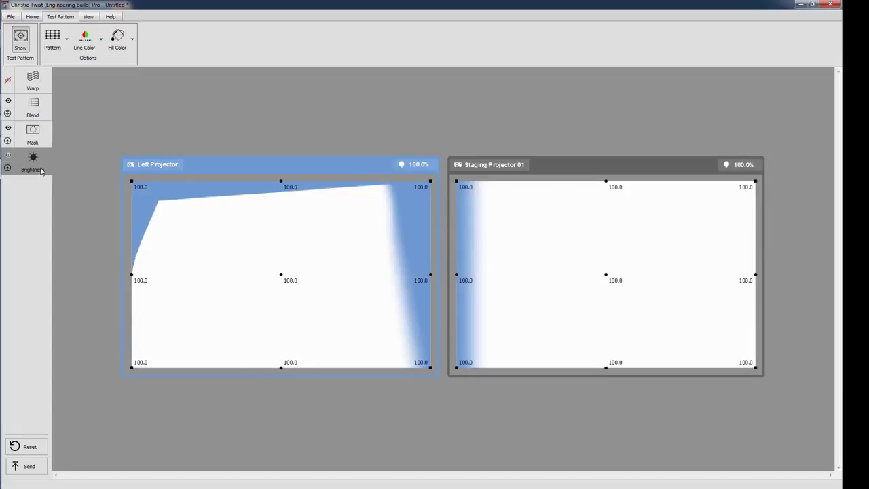
# Lower the Left Projector's centre brightness point to 99.7, add a 99.8 point beside it, and test Global Intensity.
pyautogui.click(281, 277)
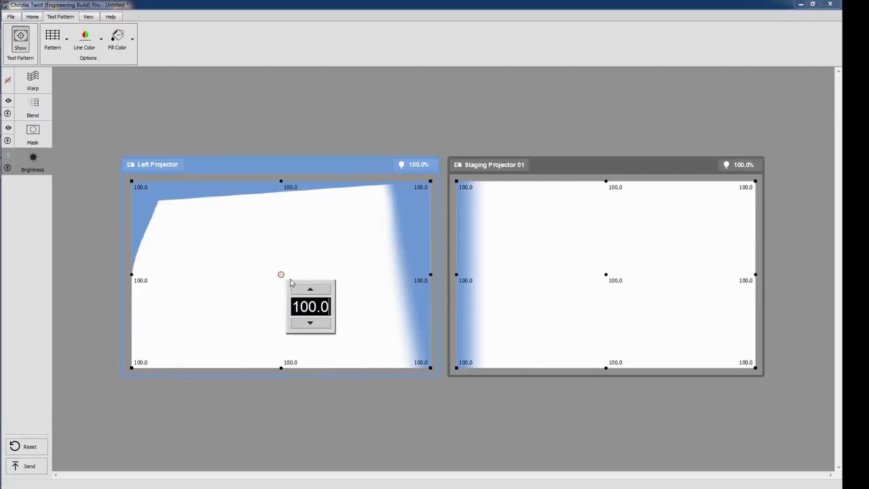
pyautogui.doubleClick(318, 328)
pyautogui.click(318, 329)
pyautogui.rightClick(327, 266)
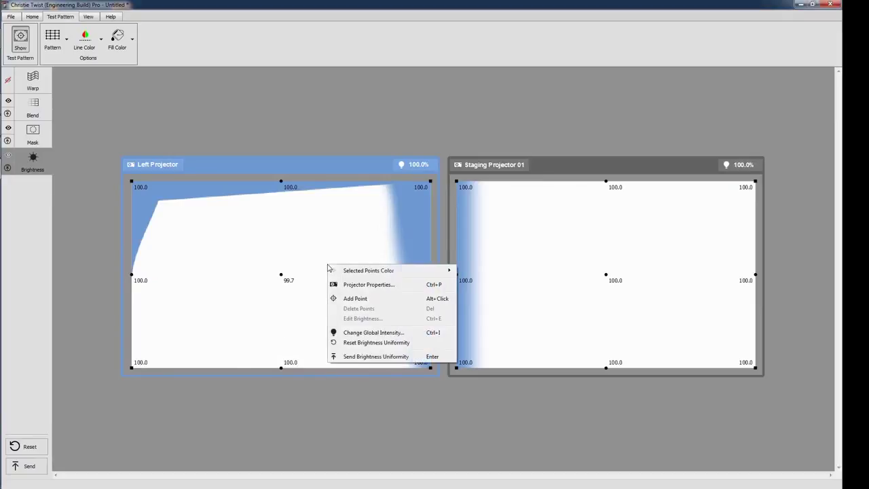
pyautogui.click(346, 299)
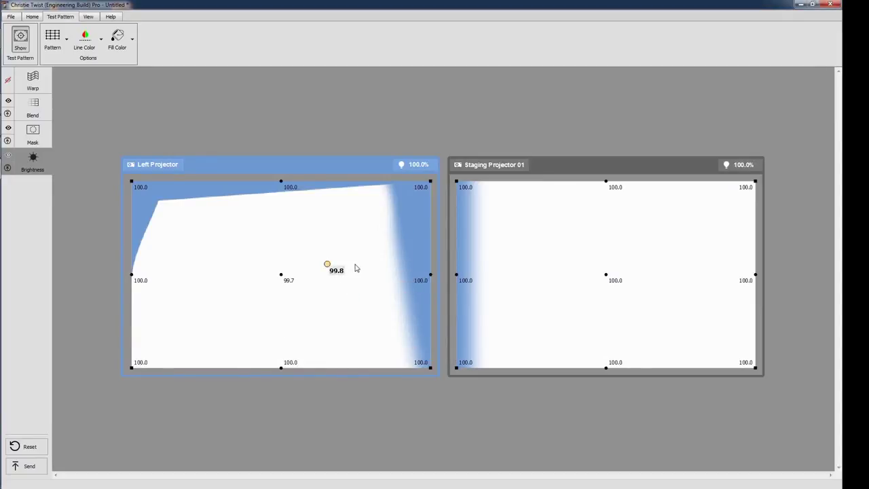
pyautogui.click(411, 170)
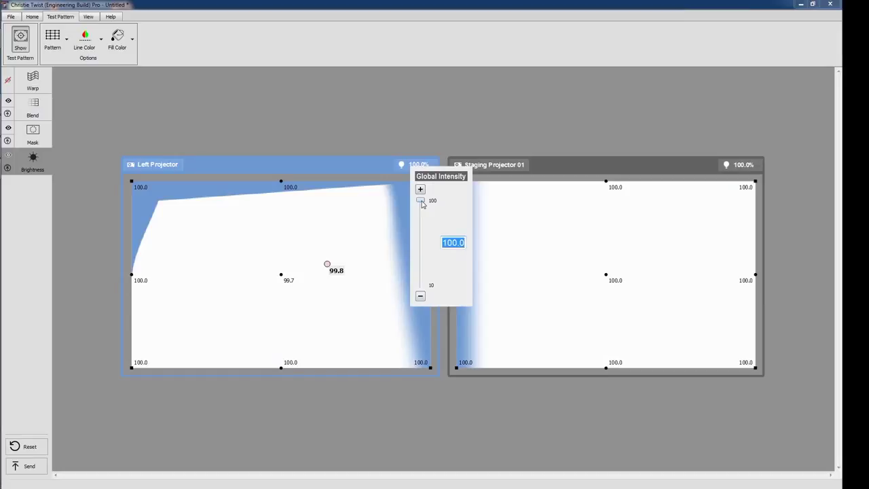
pyautogui.moveTo(420, 202)
pyautogui.mouseDown()
pyautogui.moveTo(421, 233)
pyautogui.moveTo(420, 192)
pyautogui.mouseUp()
# Reset global intensity to 100 and hide the warp grid and blend gradients.
pyautogui.click(425, 141)
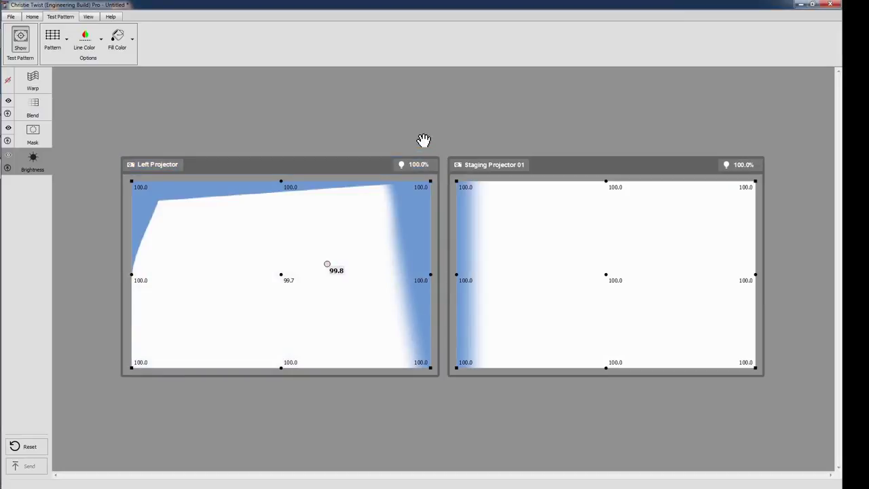
pyautogui.click(8, 81)
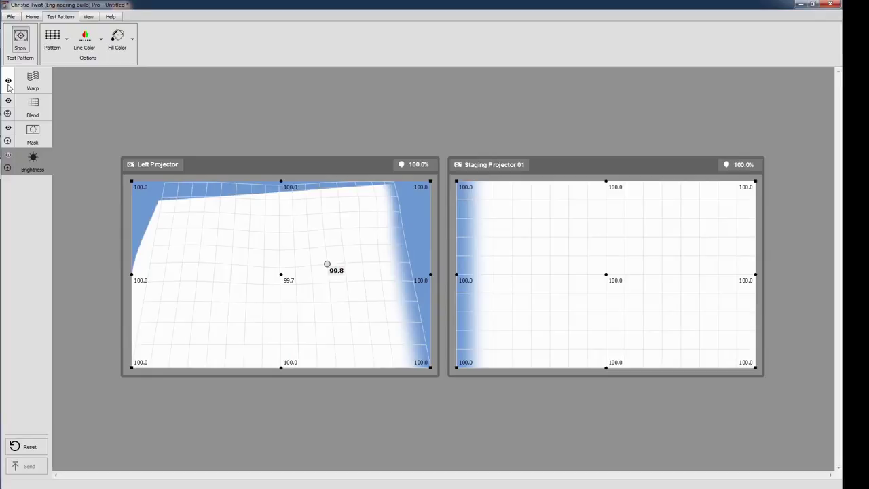
pyautogui.click(8, 81)
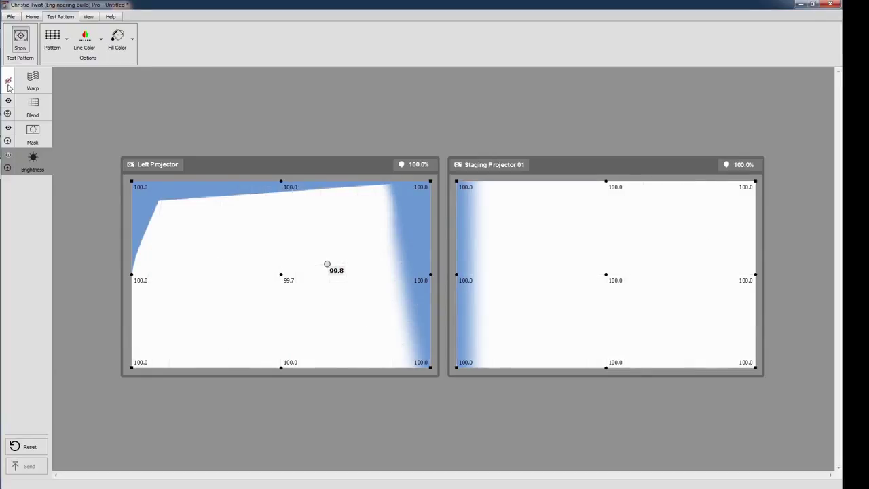
pyautogui.click(8, 81)
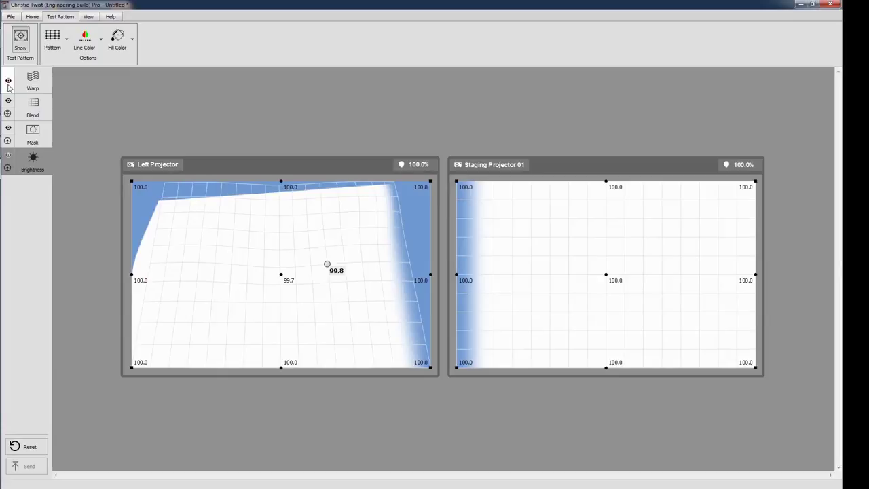
pyautogui.click(8, 82)
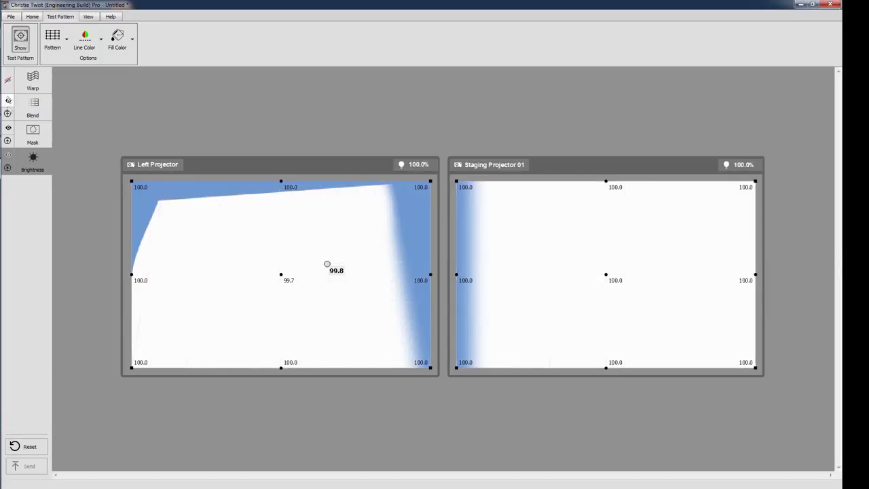
pyautogui.click(8, 101)
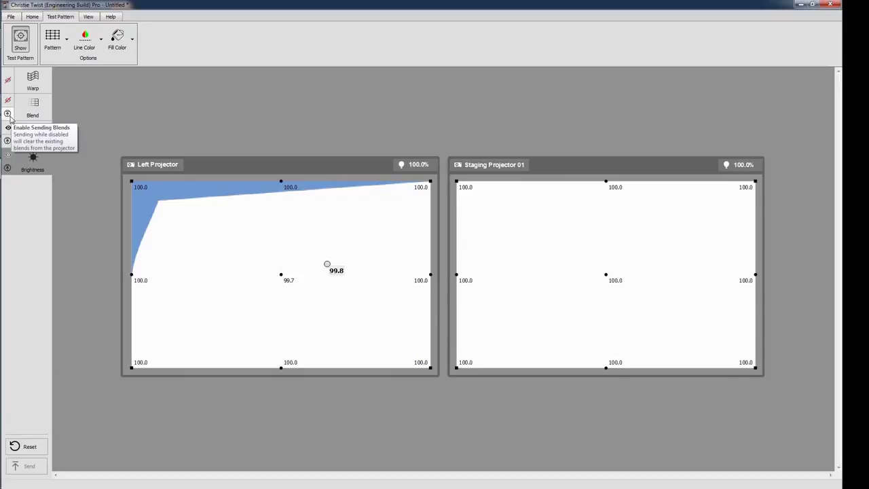
# Turn off sending of blends and masks, then send the settings to the projectors.
pyautogui.click(9, 116)
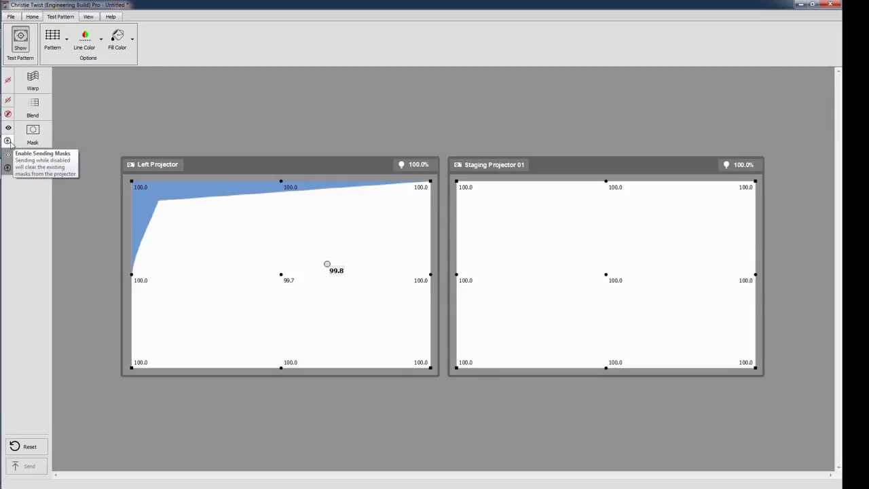
pyautogui.click(9, 144)
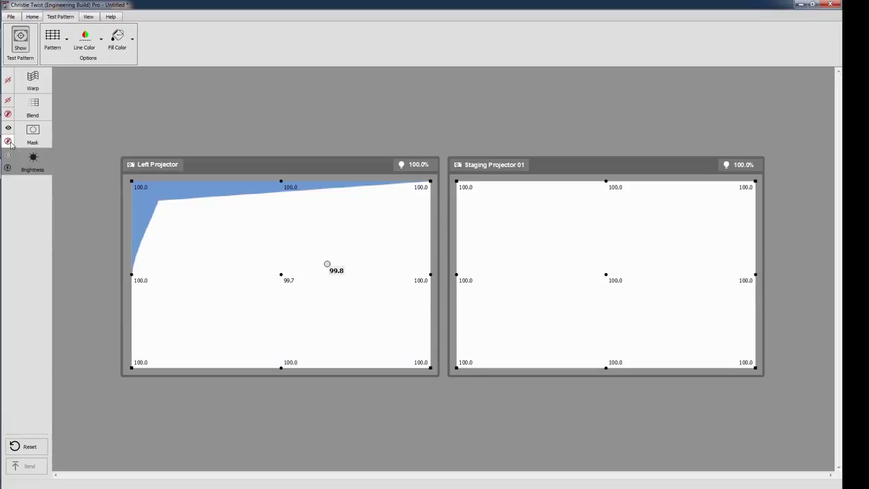
pyautogui.click(38, 18)
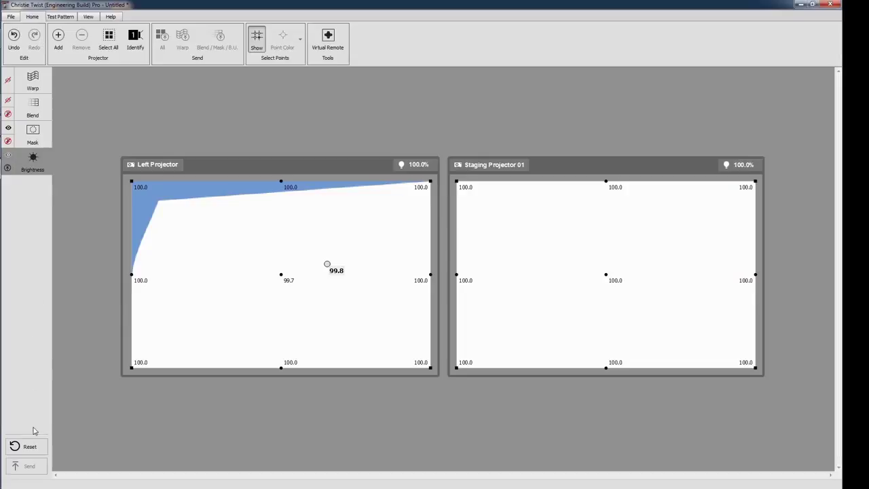
pyautogui.click(210, 168)
# Resend the settings and start saving the file, dismissing the temp-folder location error.
pyautogui.click(37, 468)
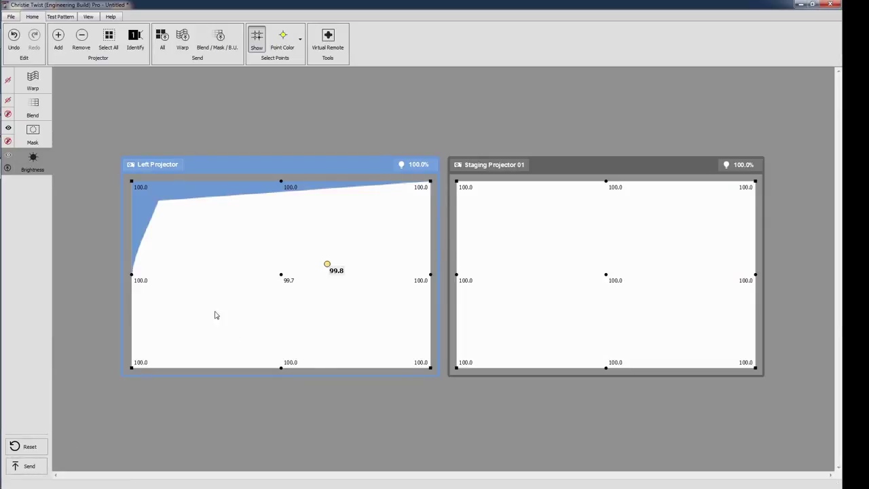
pyautogui.click(11, 16)
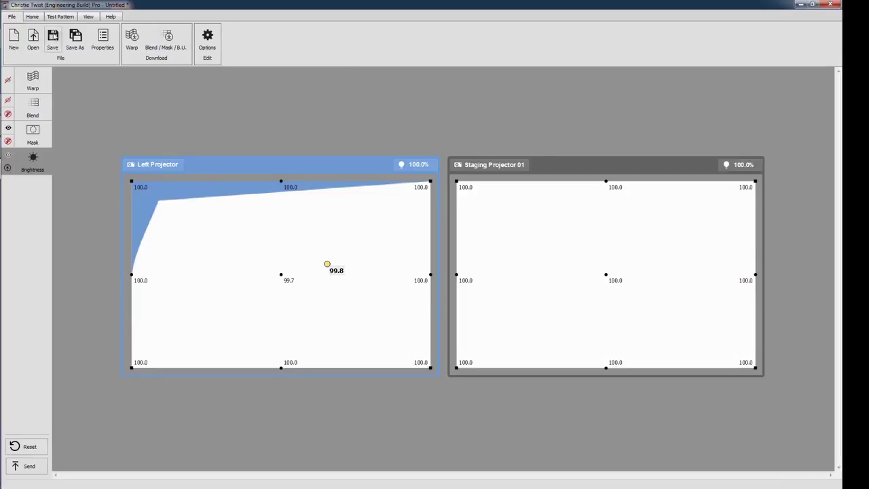
pyautogui.click(59, 39)
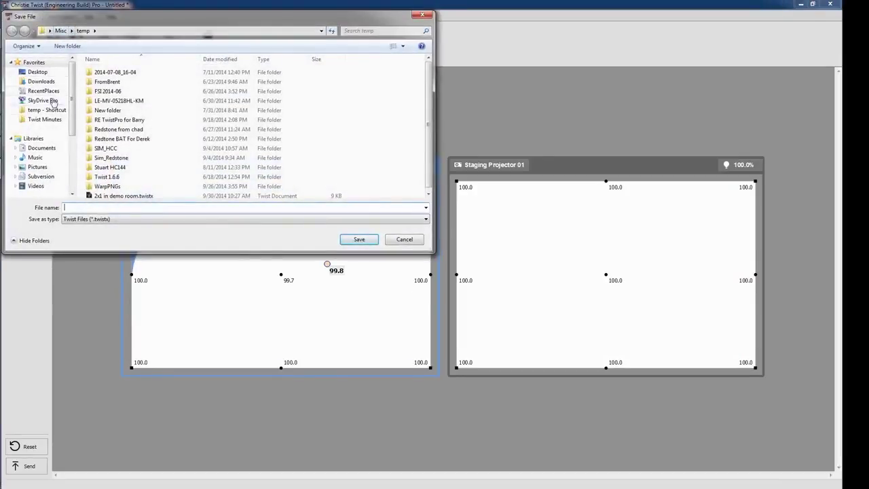
pyautogui.click(51, 110)
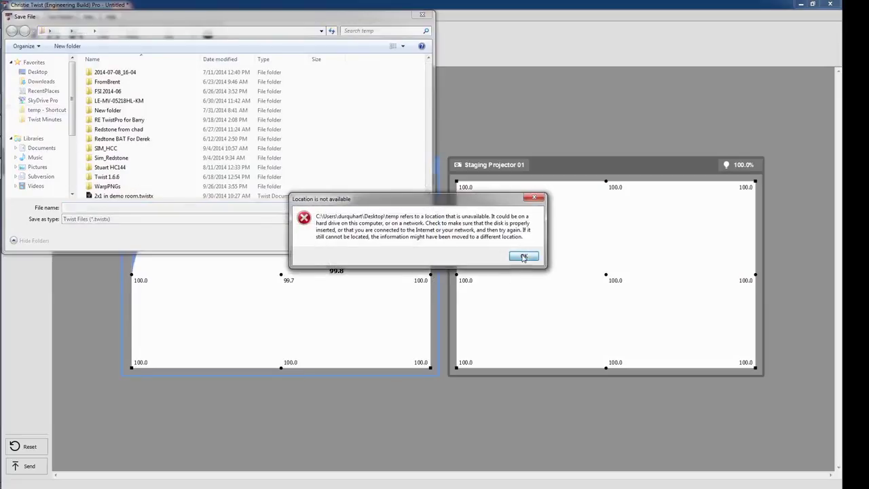
pyautogui.click(524, 255)
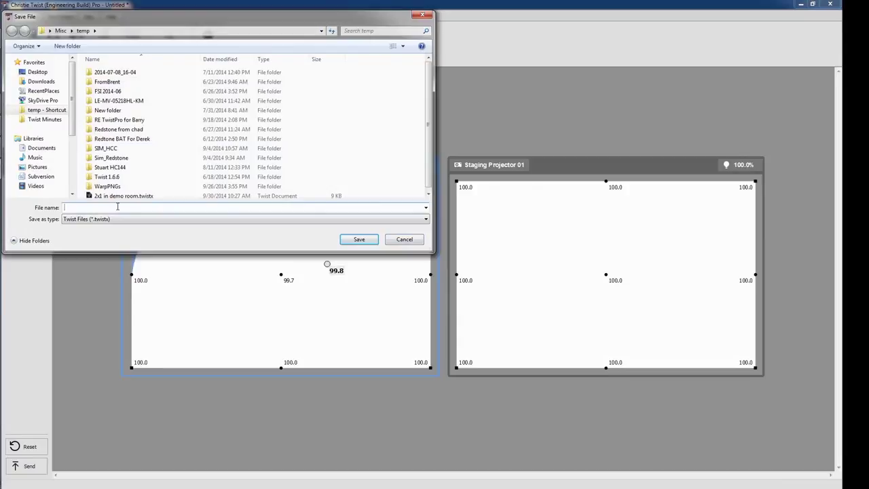
# Save the configuration under the file name 'Twist 2 demo'.
pyautogui.write('Twist 1')
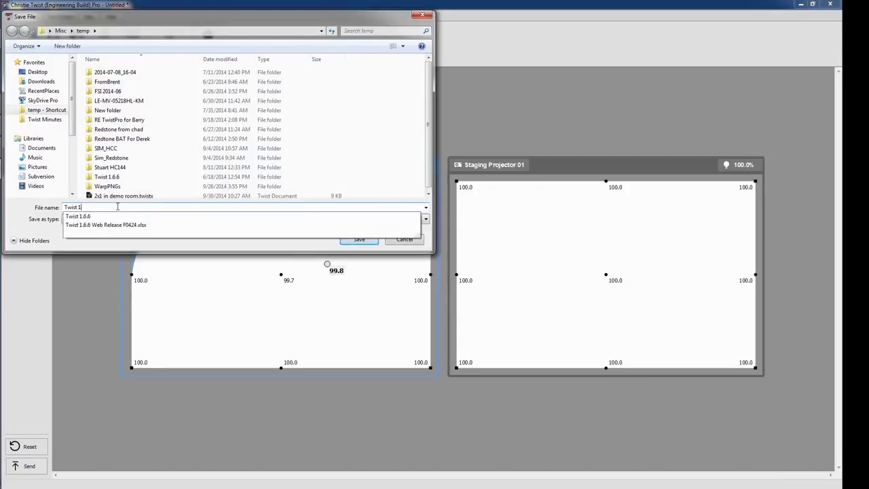
pyautogui.press('BackSpace')
pyautogui.write('2 demo')
pyautogui.press('Return')
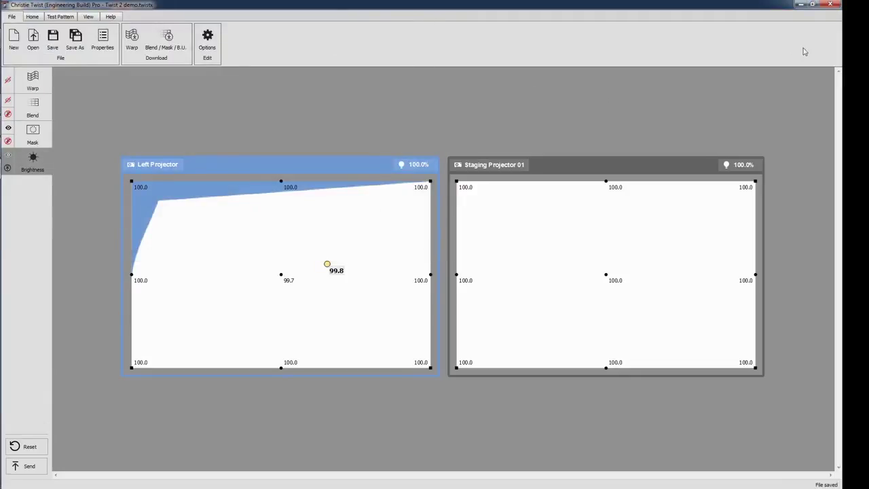
# Close the Christie Twist window from the title bar to bring up the remove-test-patterns prompt.
pyautogui.click(828, 6)
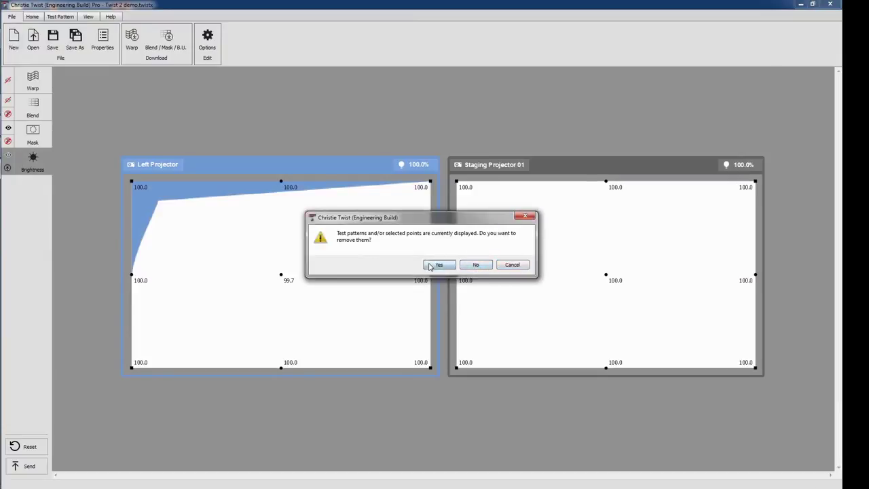